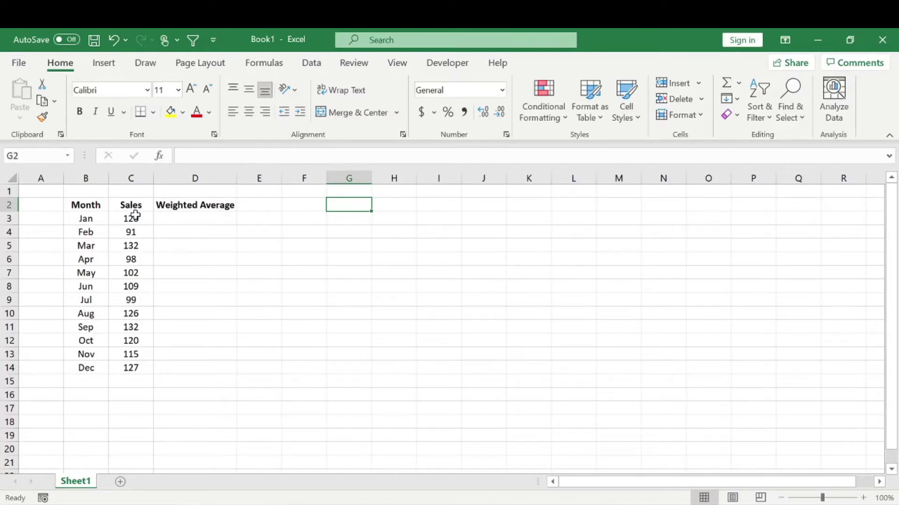
Review the Jan–Dec sales figures and type the title 'Criteria' in G2.
left_click_drag(135, 216, 142, 368)
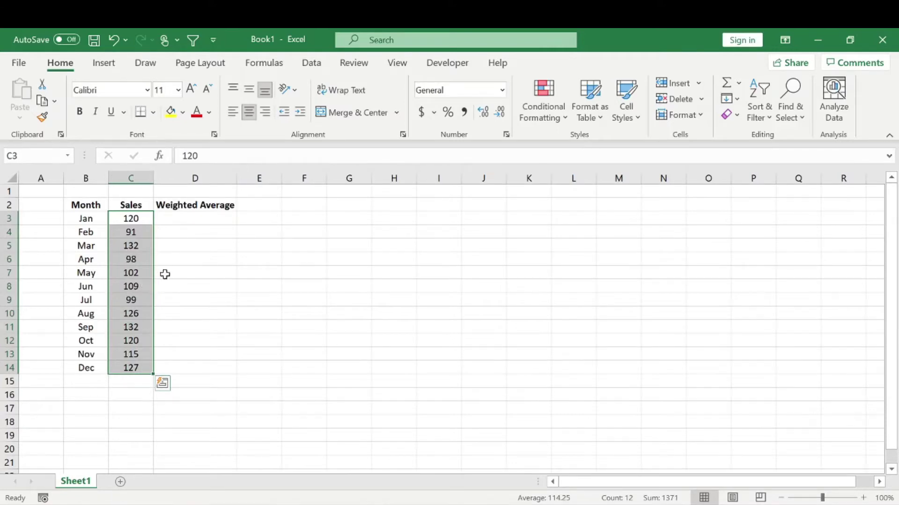
left_click_drag(86, 218, 120, 364)
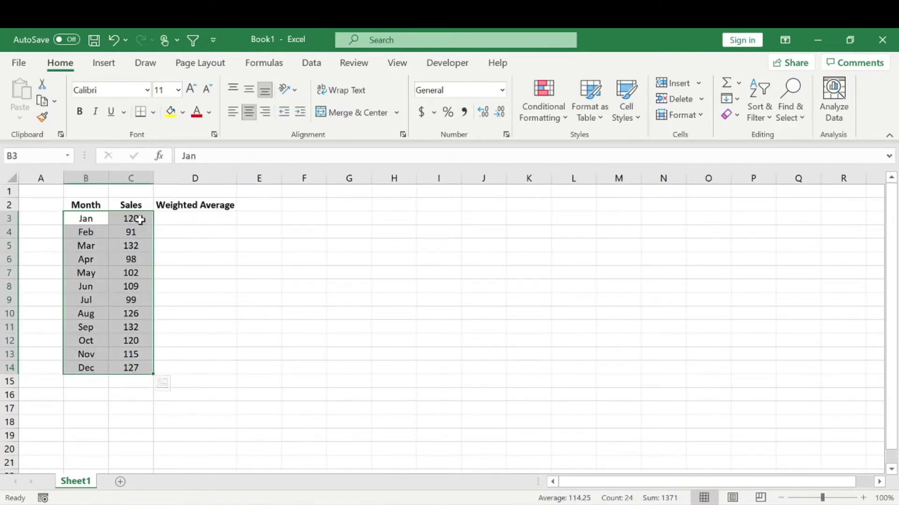
left_click_drag(136, 220, 136, 368)
left_click(177, 217)
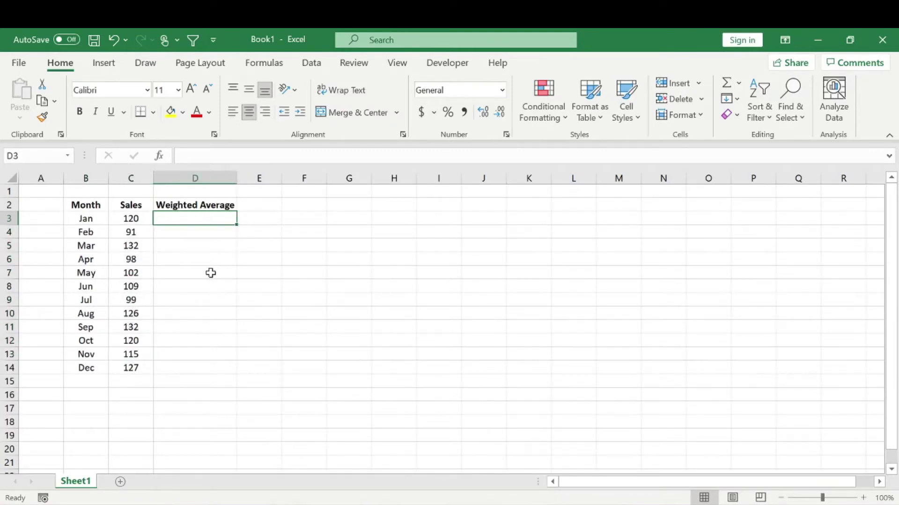
left_click_drag(146, 229, 194, 219)
left_click(361, 202)
type("C")
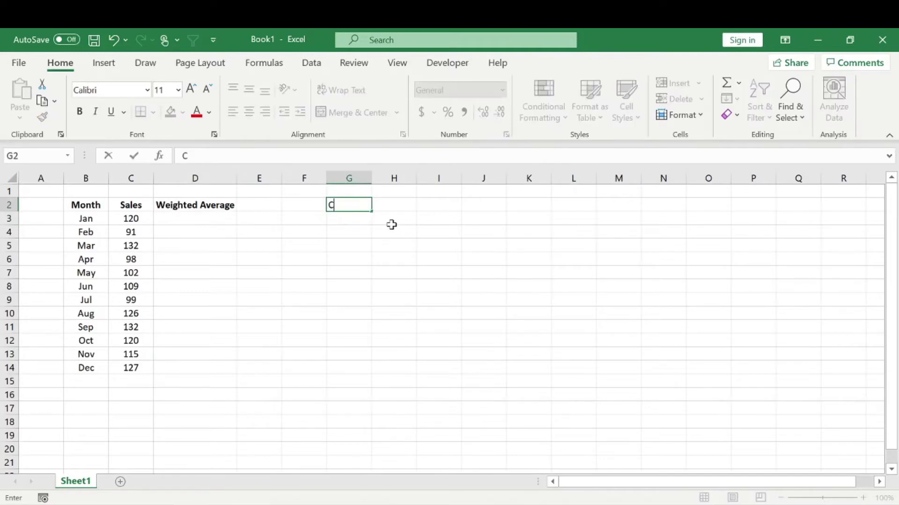
type("riteria")
key("Return")
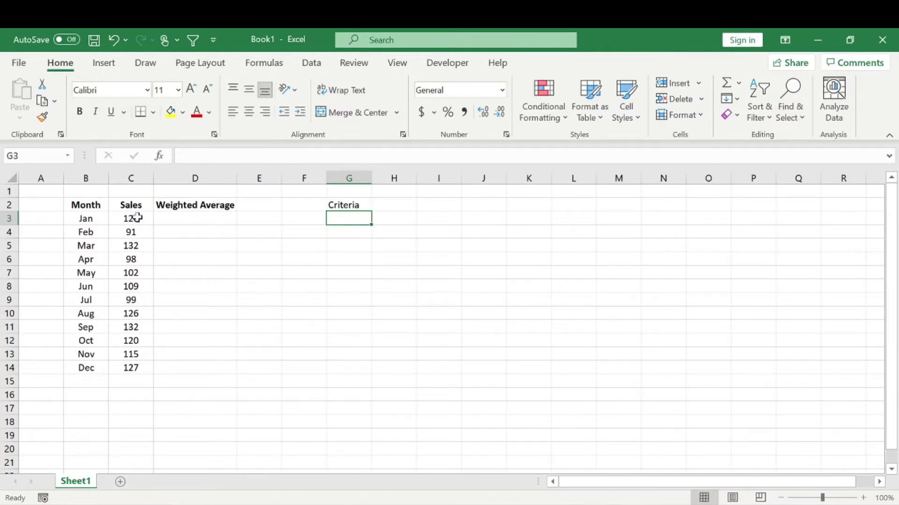
Add the headings 'Weight' in G3 and 'Period' in H3.
left_click_drag(137, 218, 137, 371)
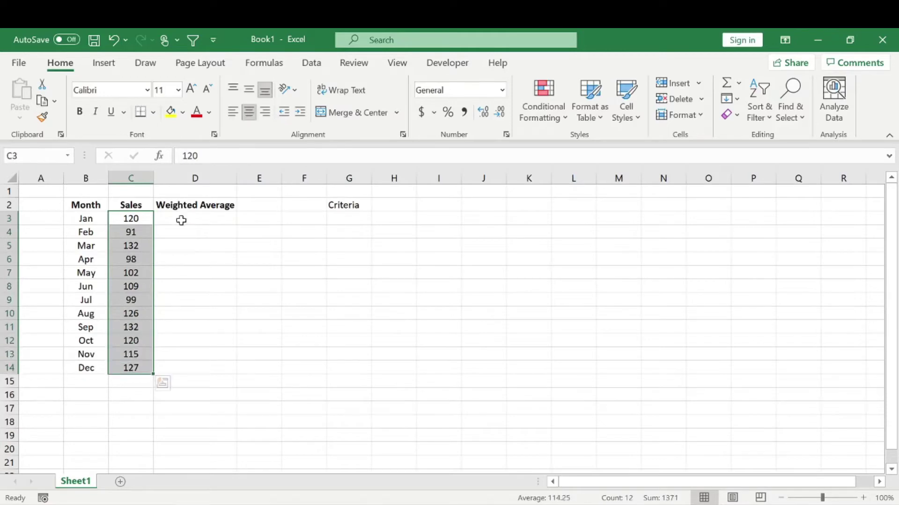
left_click(196, 226)
left_click(186, 218)
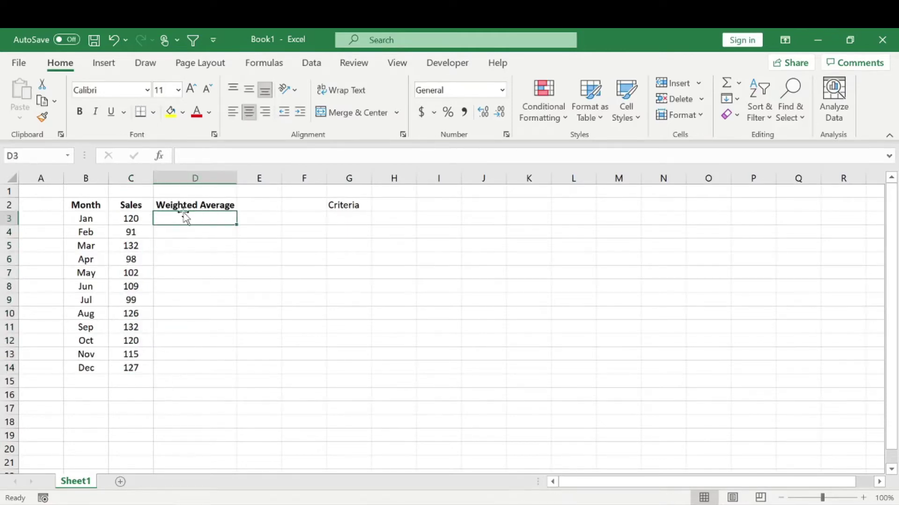
left_click(363, 218)
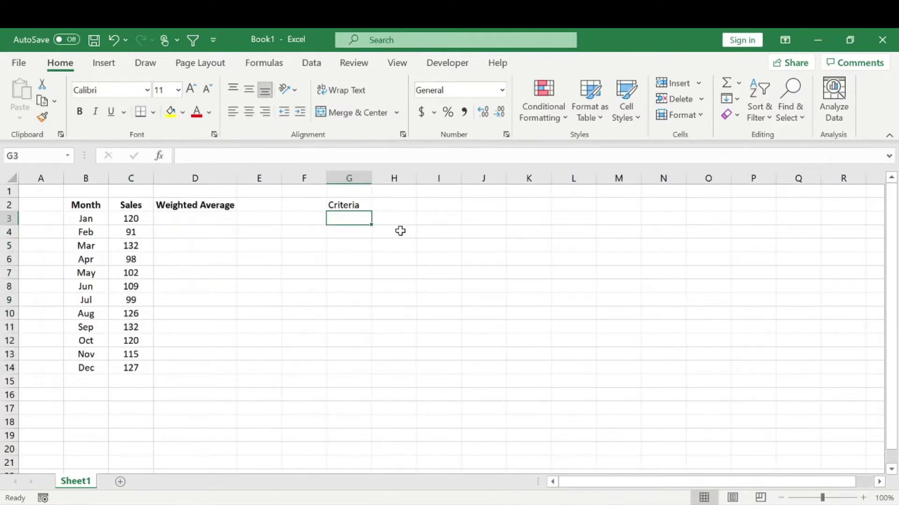
type("Weight")
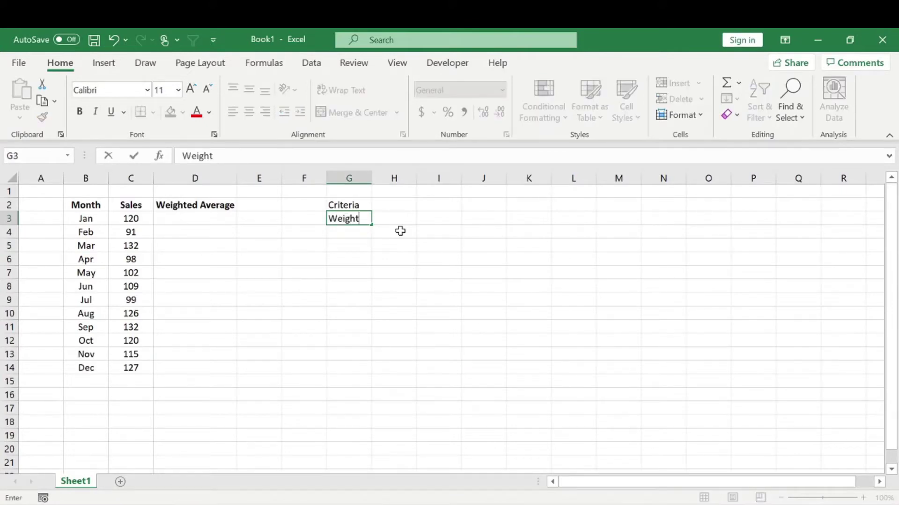
key("Tab")
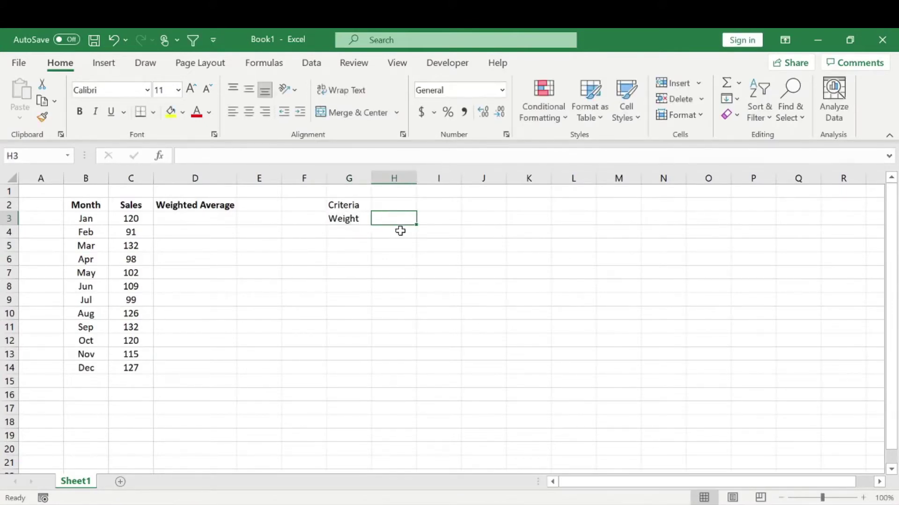
type("Period")
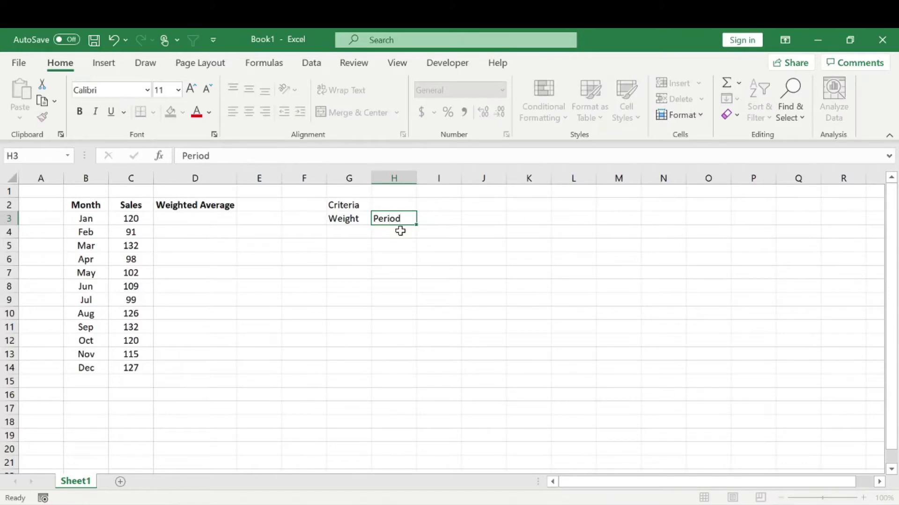
key("Return")
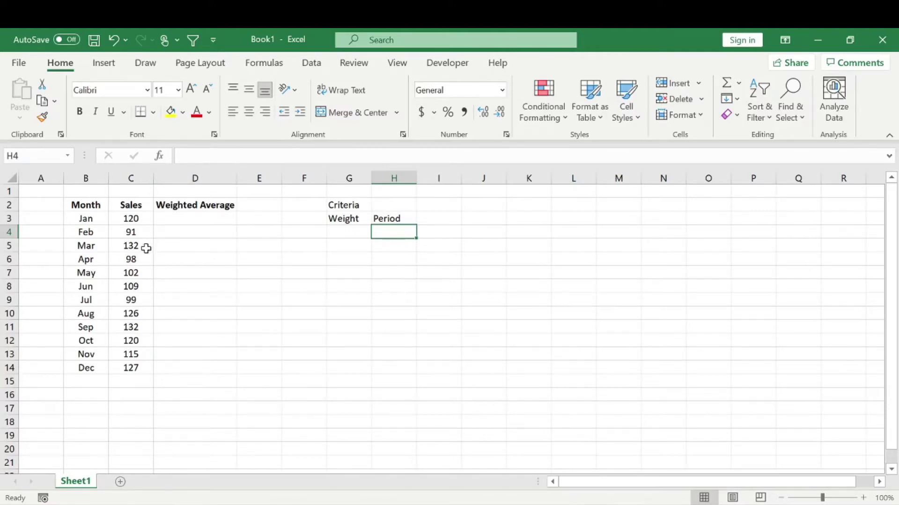
Enter '3 Months' in H4 and '2 Months' in H5 under Period.
left_click_drag(142, 248, 137, 218)
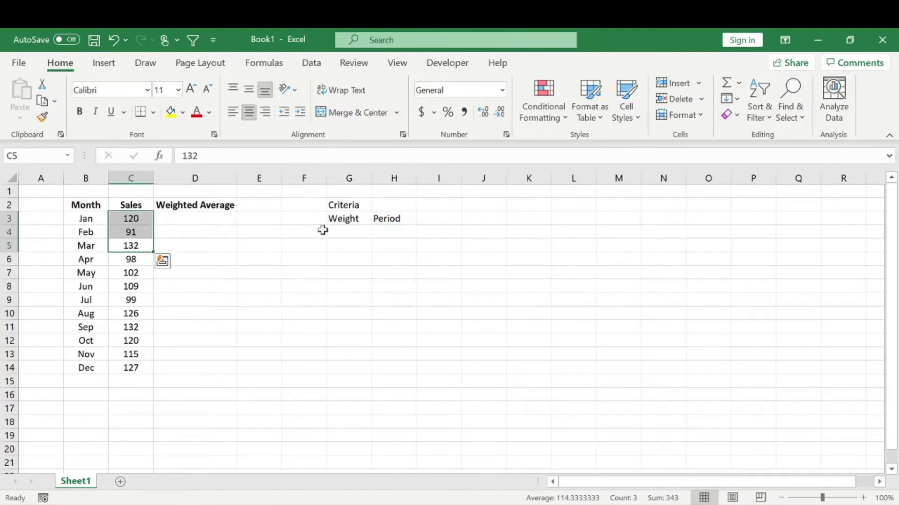
left_click(398, 232)
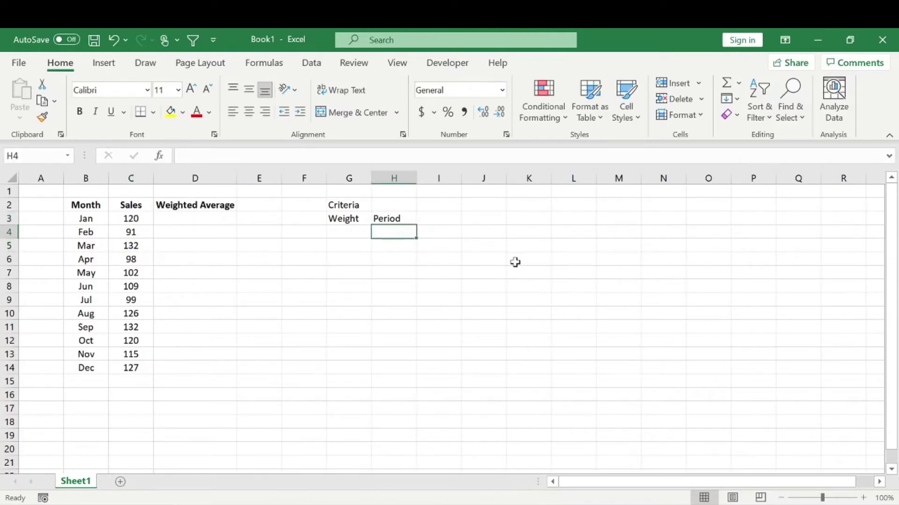
type("3 Months")
key("Return")
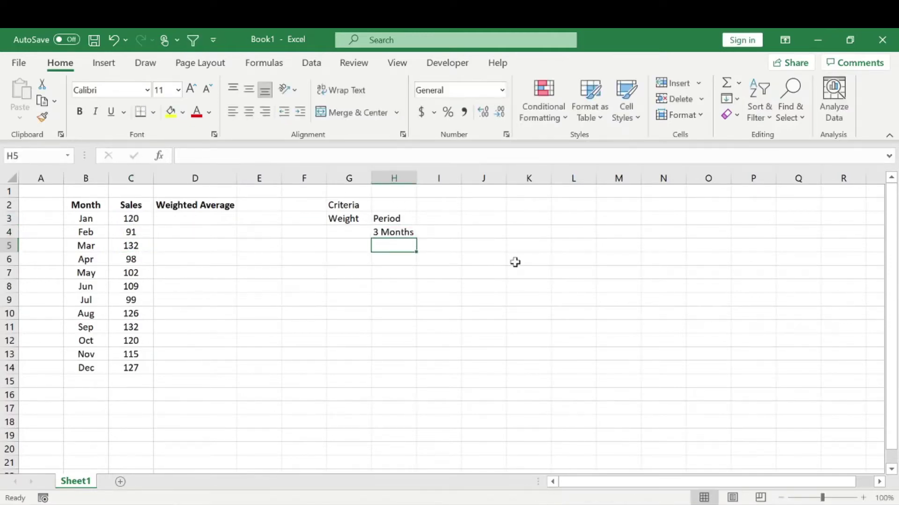
type("2Mont")
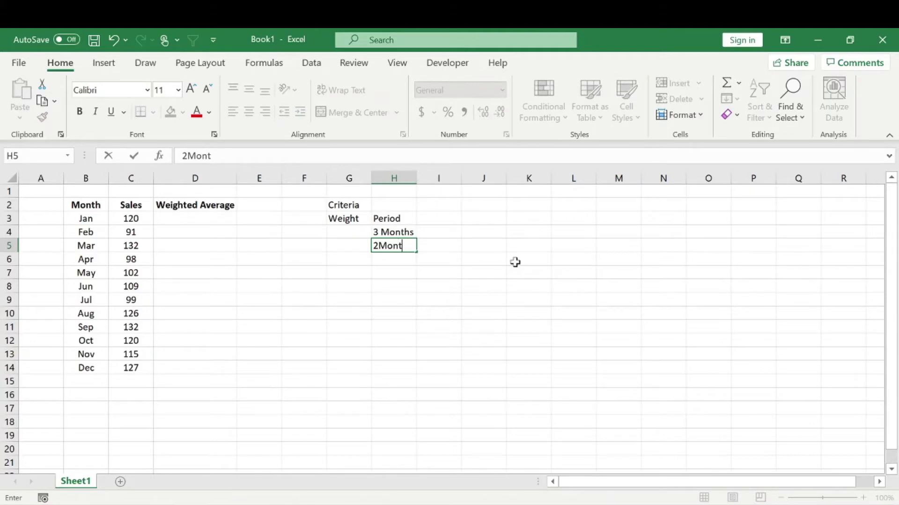
key("BackSpace")
key("BackSpace")
key("BackSpace")
key("BackSpace")
type("mont")
key("BackSpace")
key("BackSpace")
key("BackSpace")
type("Months")
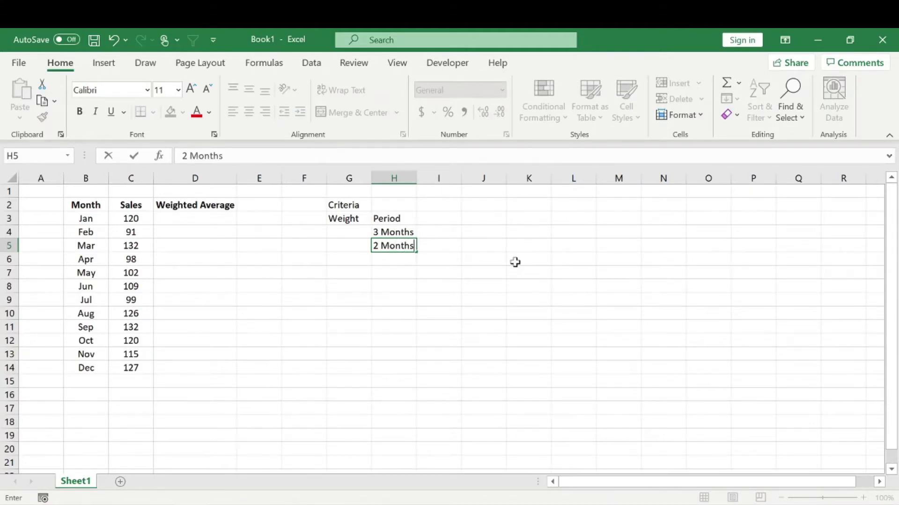
key("Return")
Add 'Last Month' in H6 and 'Total' in H7, autofitting column H to fit.
type("Las")
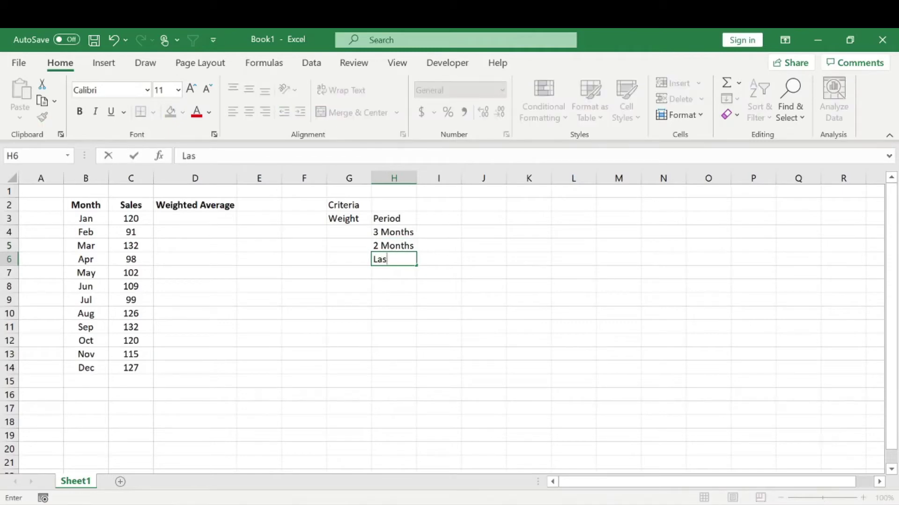
type("t Month")
key("Return")
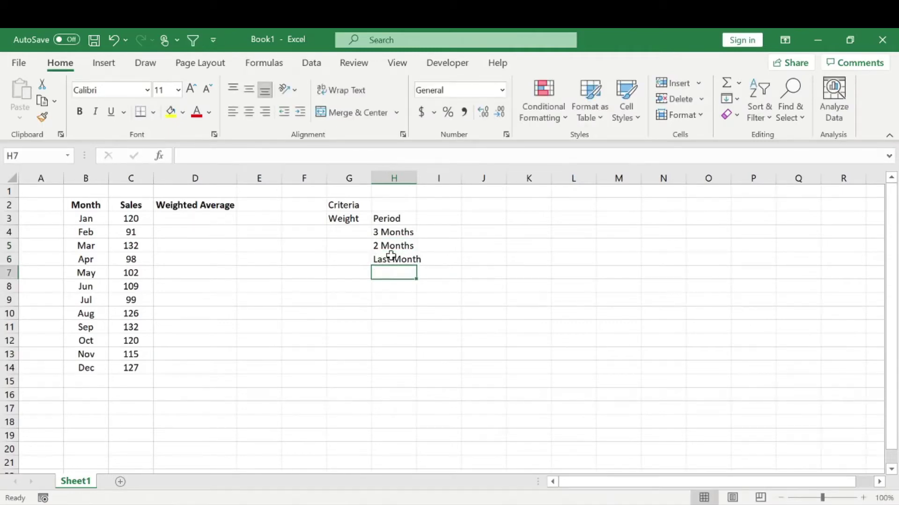
double_click(416, 178)
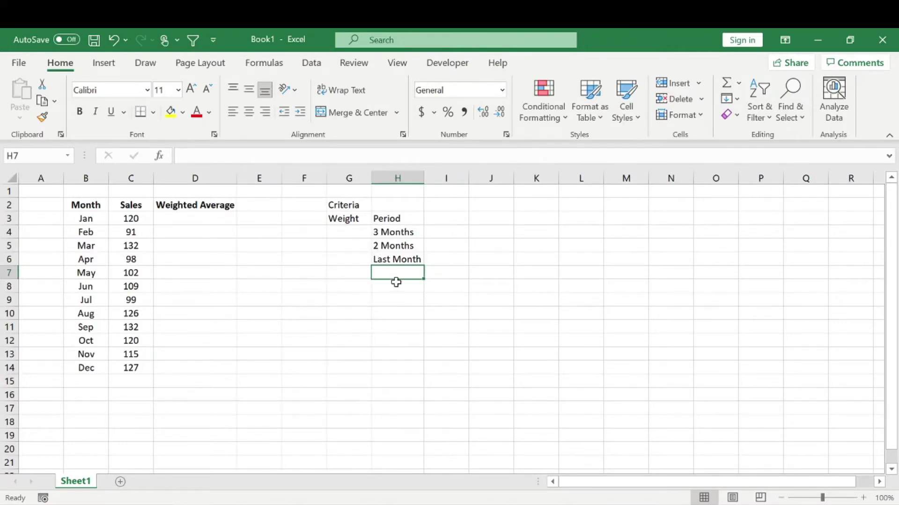
type("Summ")
key("BackSpace")
key("BackSpace")
key("BackSpace")
key("BackSpace")
key("BackSpace")
key("BackSpace")
type("Total")
key("Return")
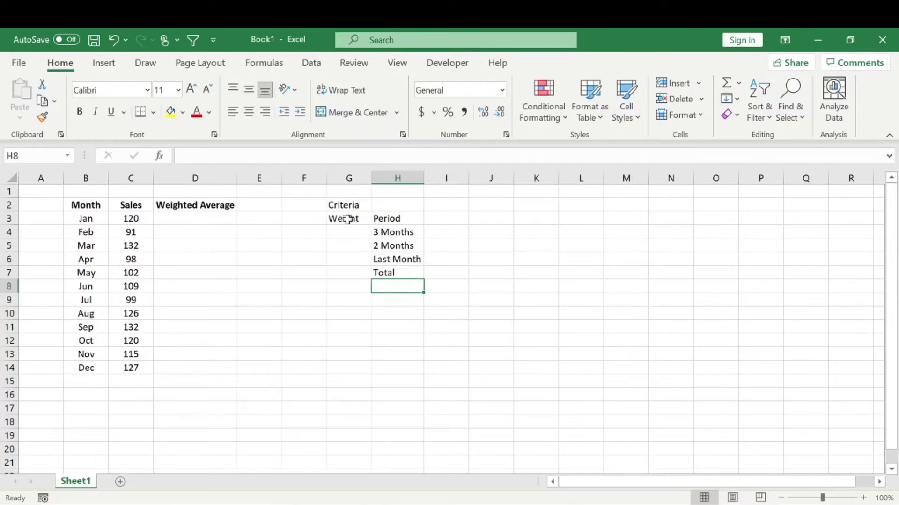
left_click_drag(360, 232, 357, 258)
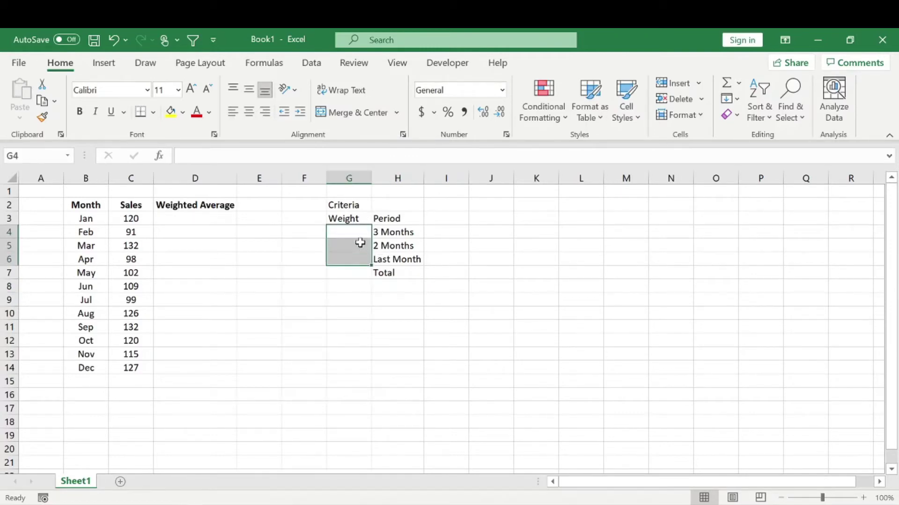
left_click(357, 271)
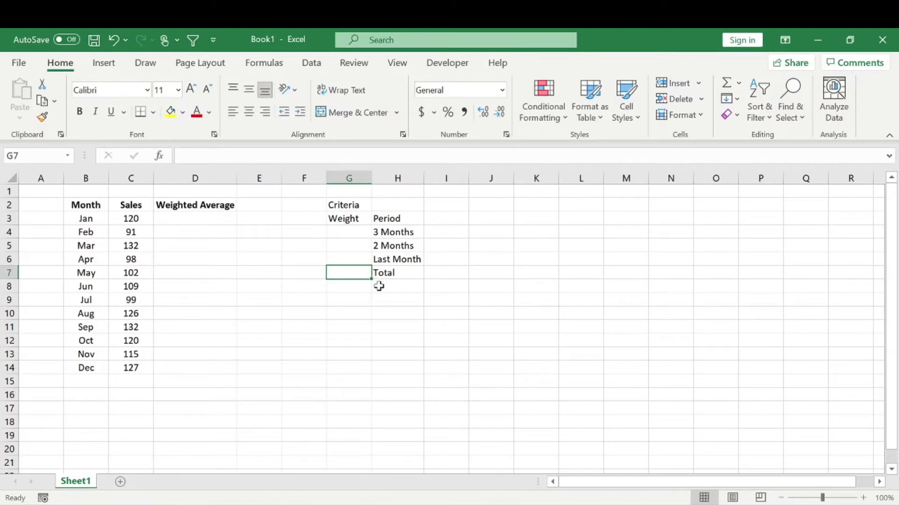
type("20")
key("Return")
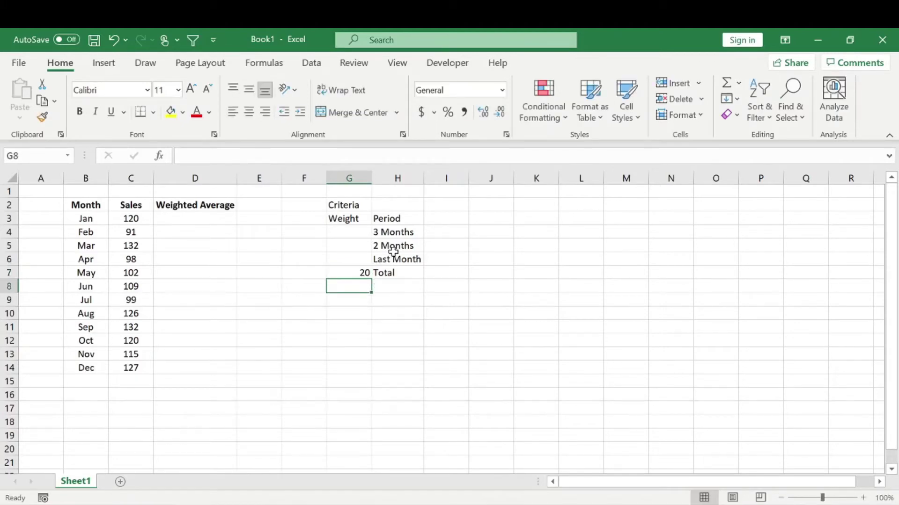
left_click_drag(361, 231, 361, 257)
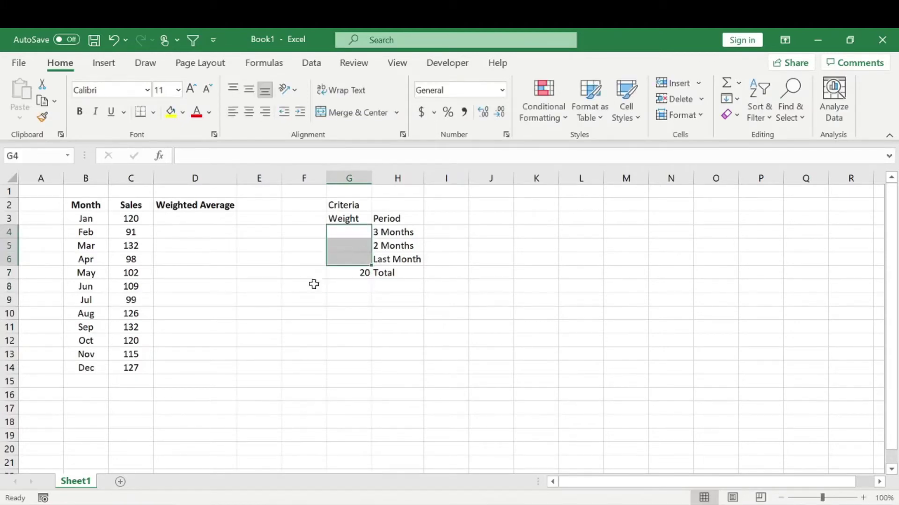
left_click(355, 232)
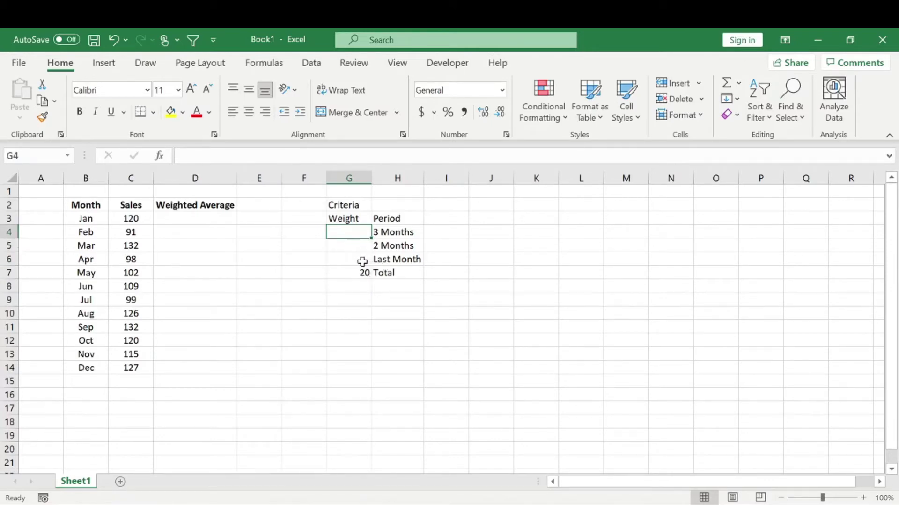
left_click(363, 260)
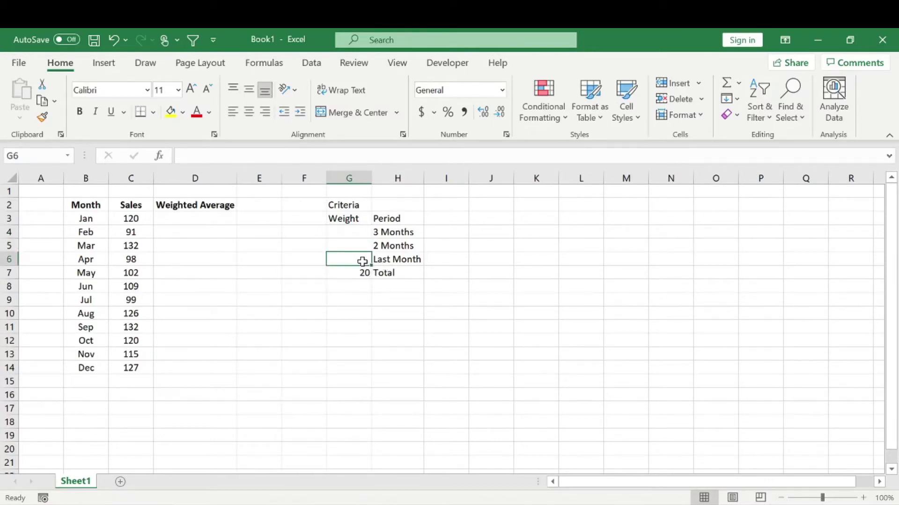
left_click(384, 233)
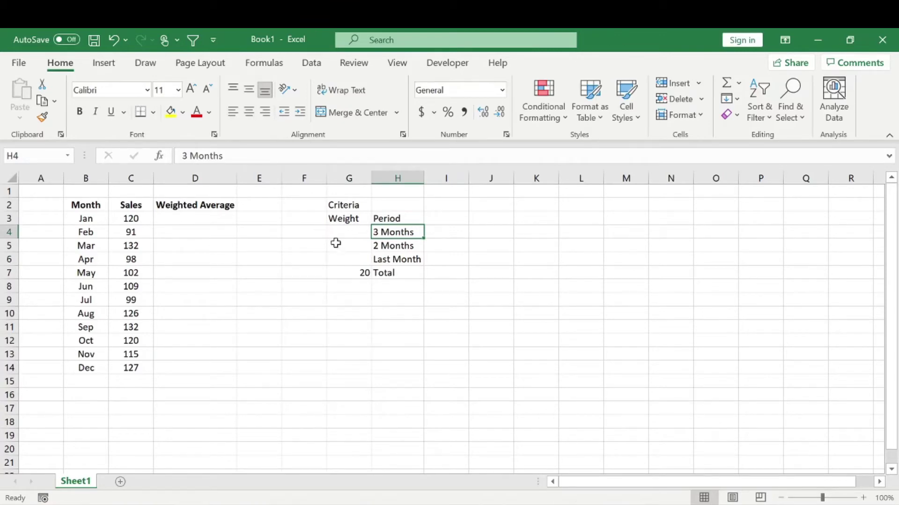
left_click(386, 261)
left_click(386, 233)
left_click(360, 233)
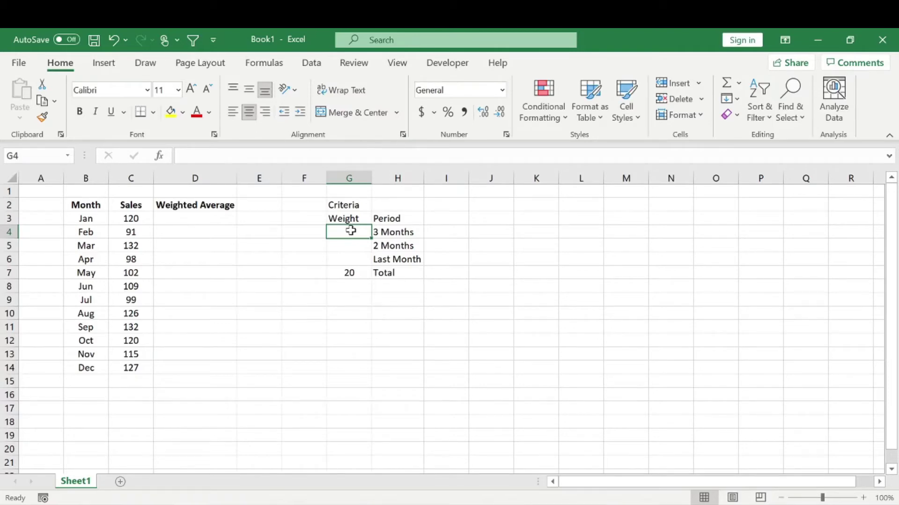
Enter the weights 3, 7 and 10 in G4:G6 and check they sum to 20.
key("Return")
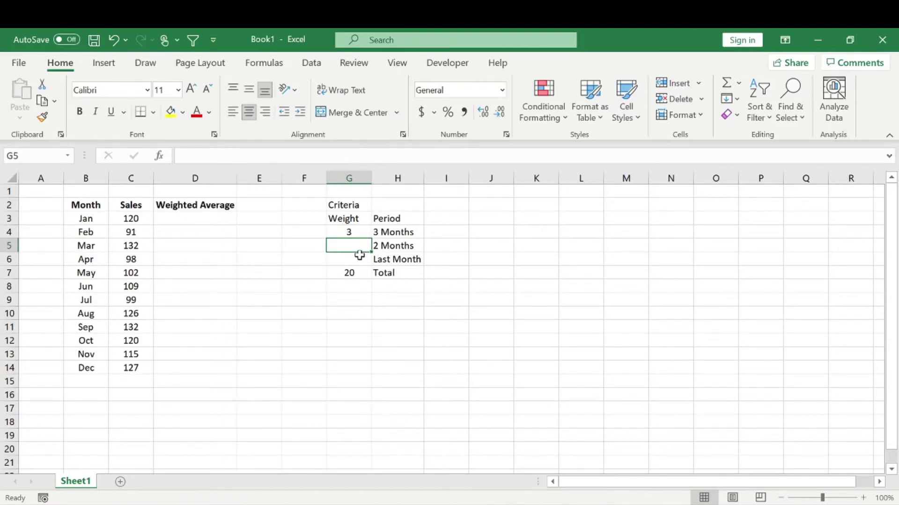
type("7")
key("Return")
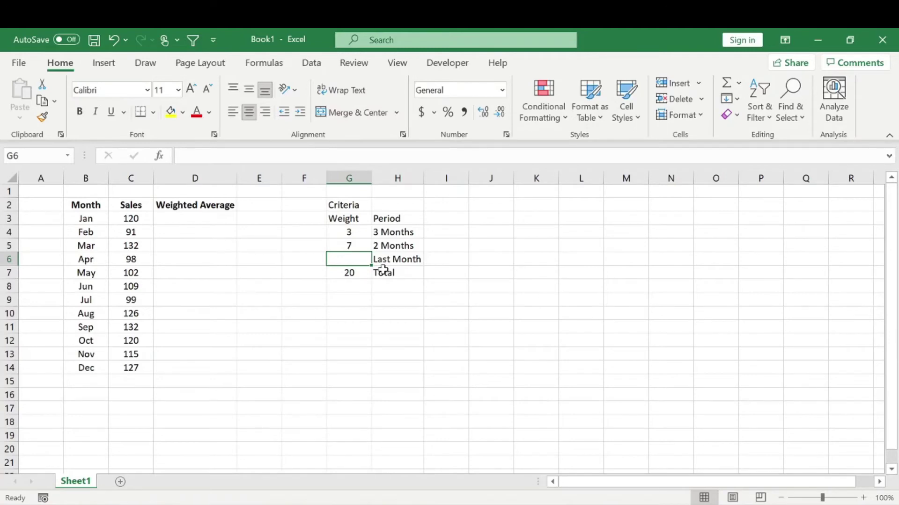
type("10")
key("Return")
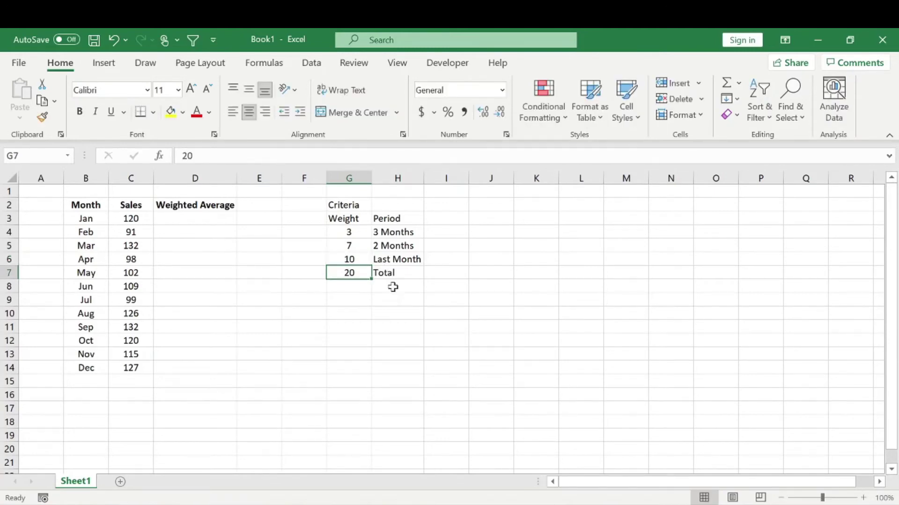
left_click_drag(344, 232, 353, 262)
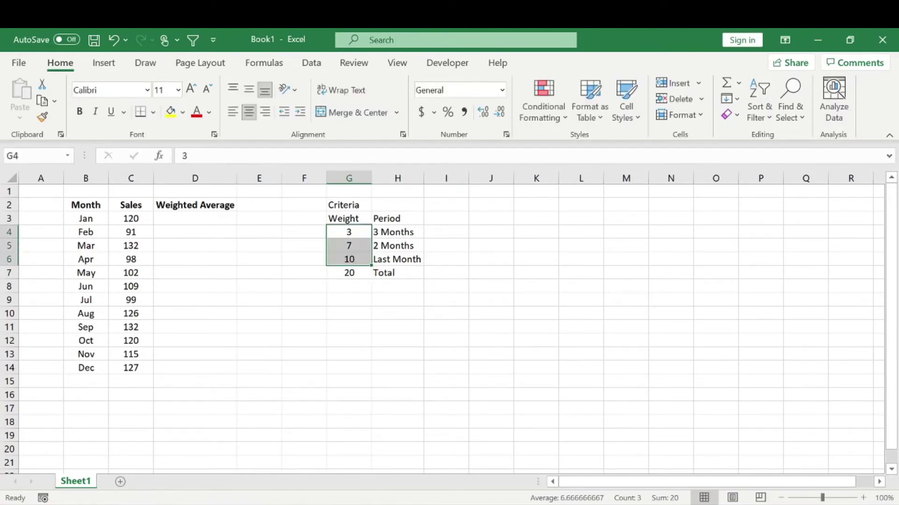
left_click(210, 219)
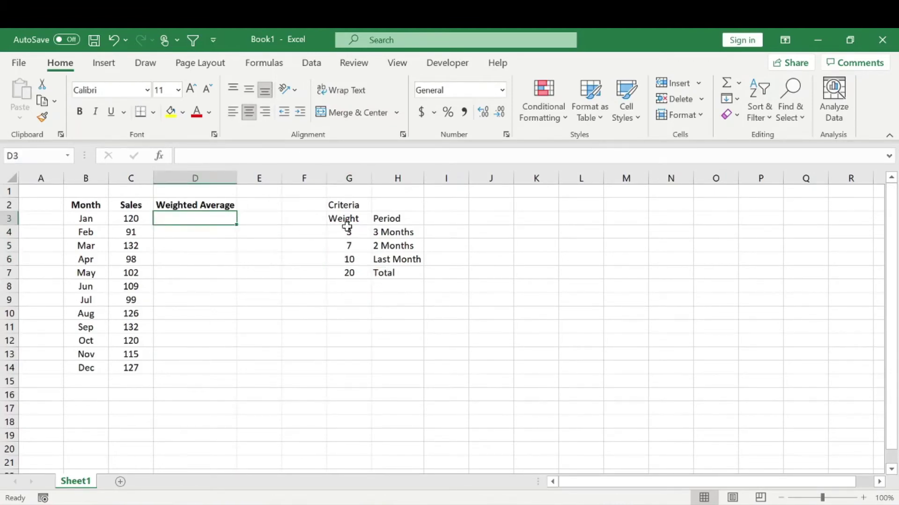
Shade the Jan–Mar Weighted Average cells D3:D5 red.
left_click_drag(349, 228, 349, 257)
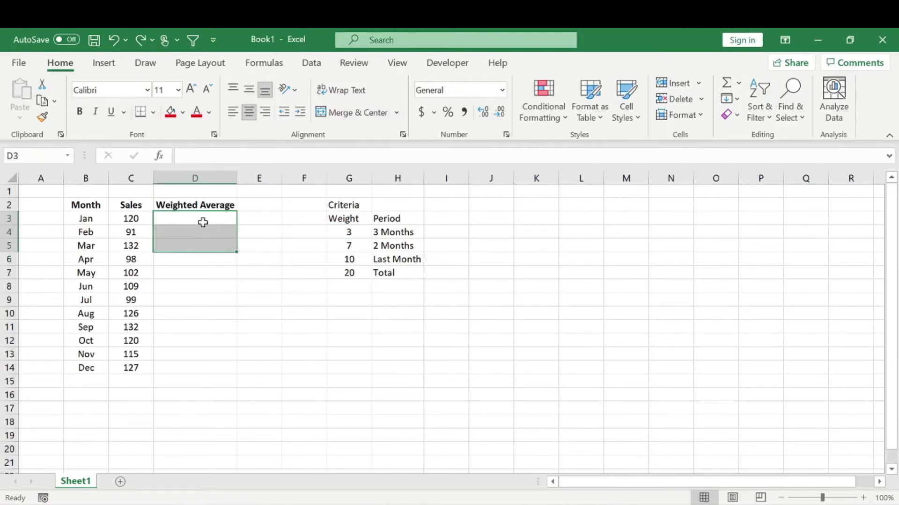
left_click_drag(203, 222, 192, 245)
left_click(171, 114)
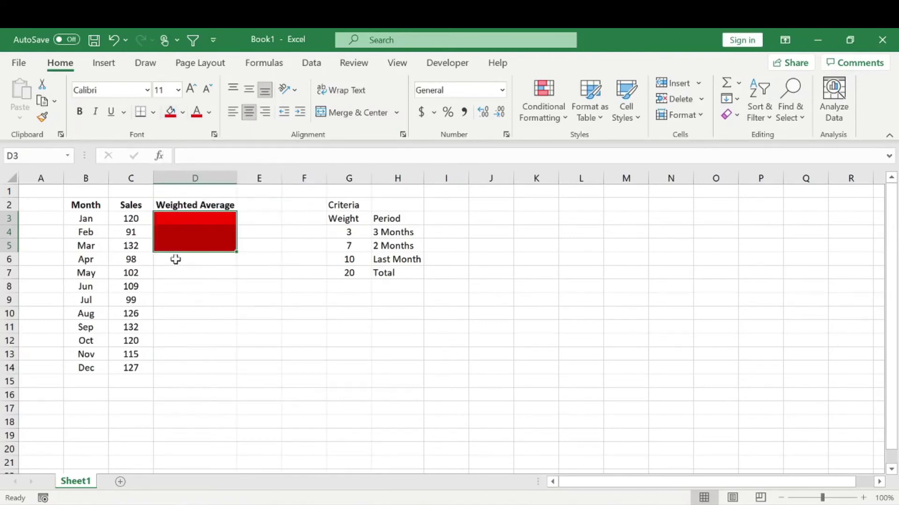
left_click_drag(133, 219, 130, 247)
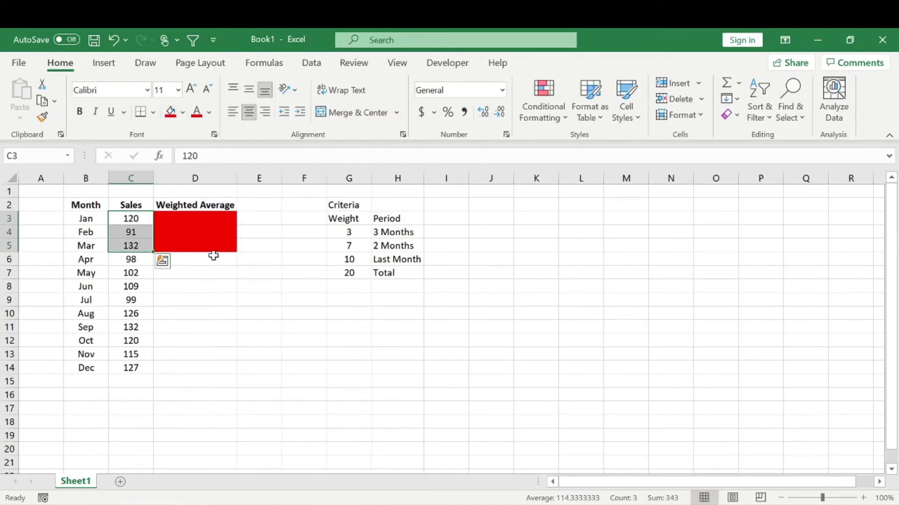
left_click(213, 256)
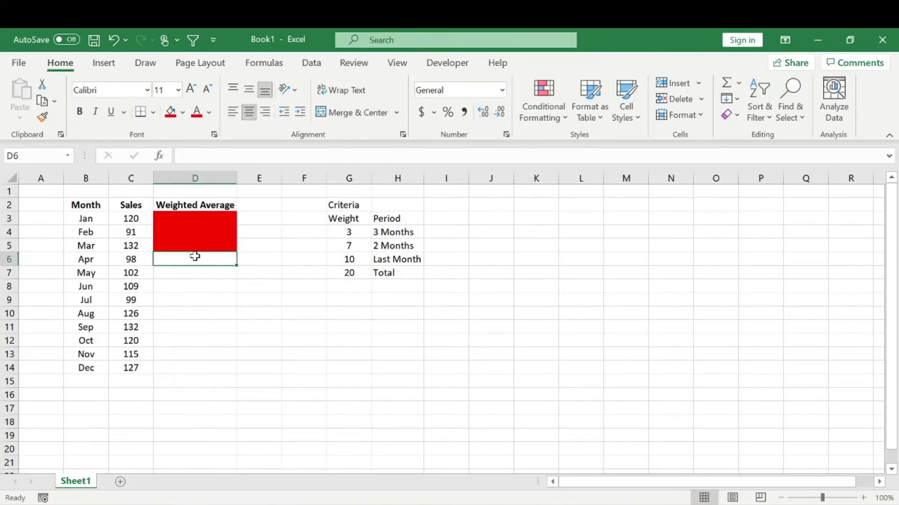
type("=(")
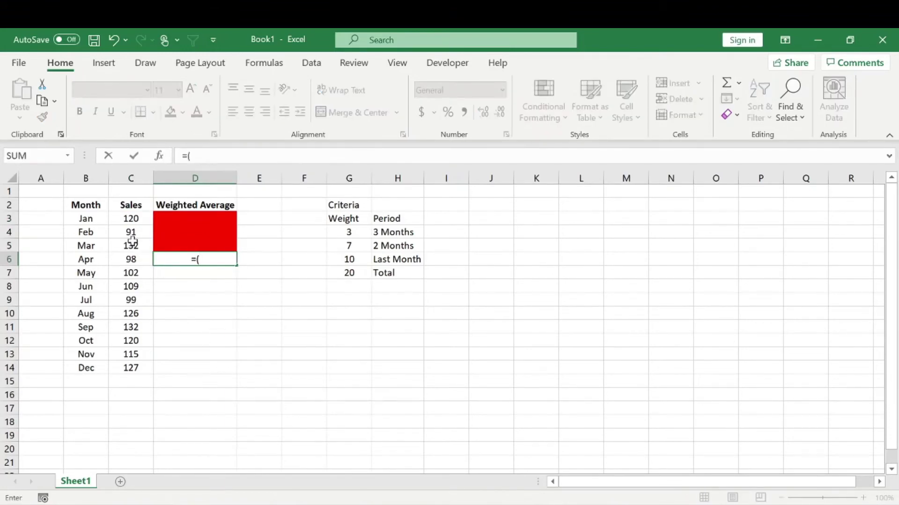
Build the March and February terms (C5*$G$6) and (C4*$G$5) in D6's formula.
left_click(133, 241)
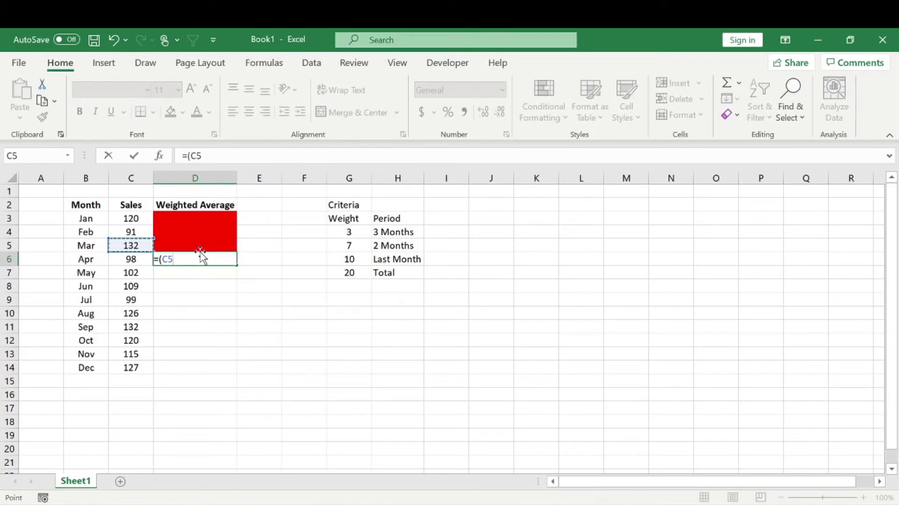
type("*")
left_click(354, 257)
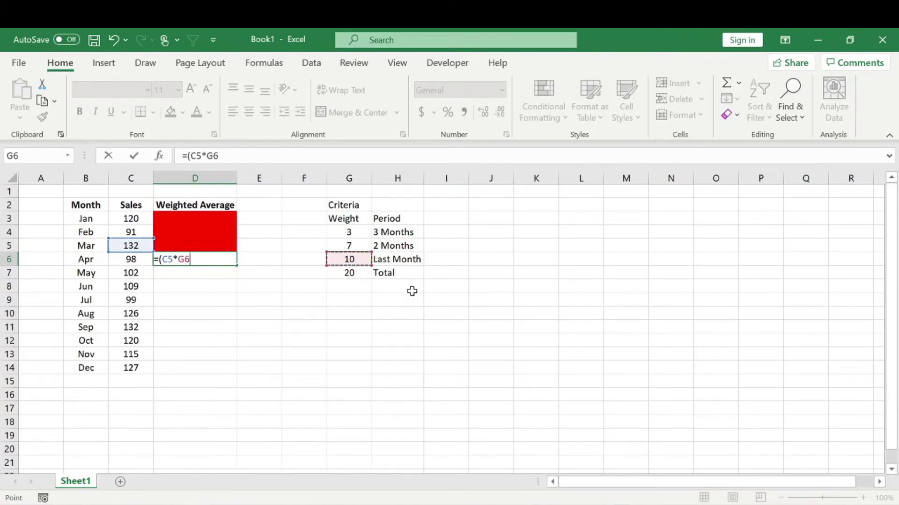
key("F4")
type(")+")
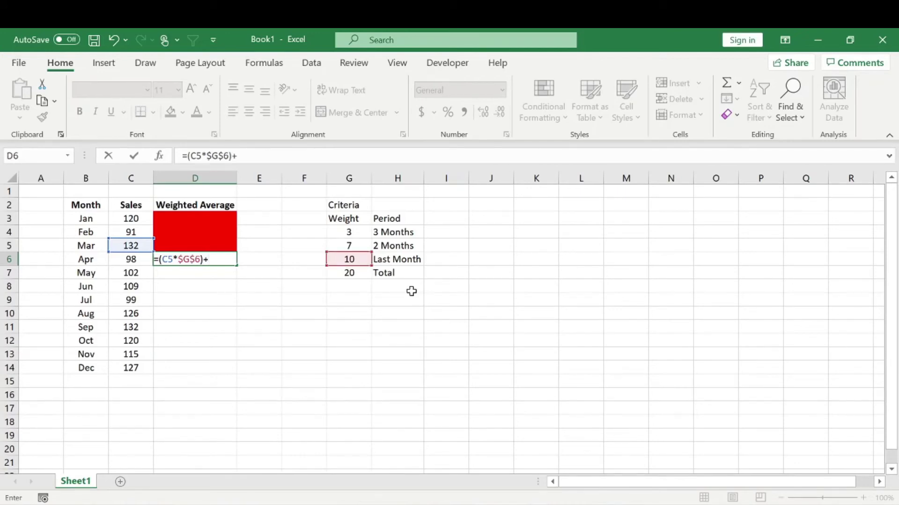
left_click(131, 231)
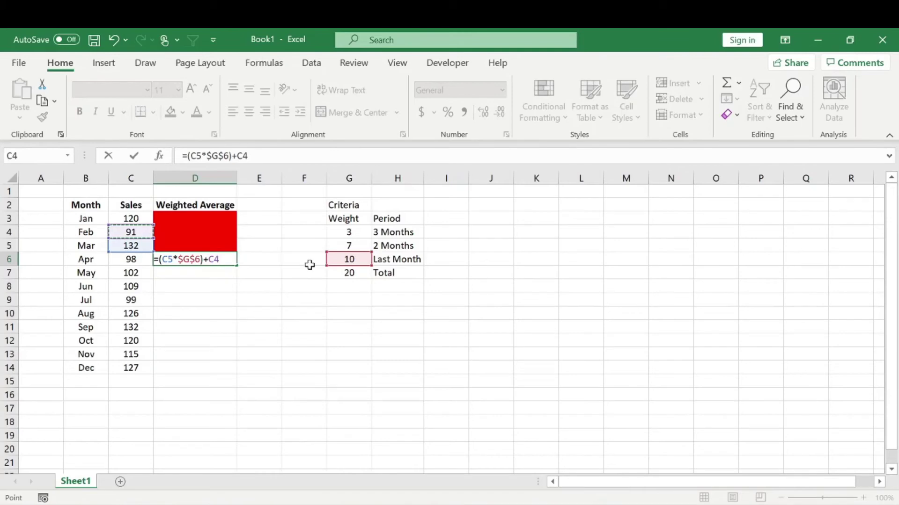
key("BackSpace")
key("BackSpace")
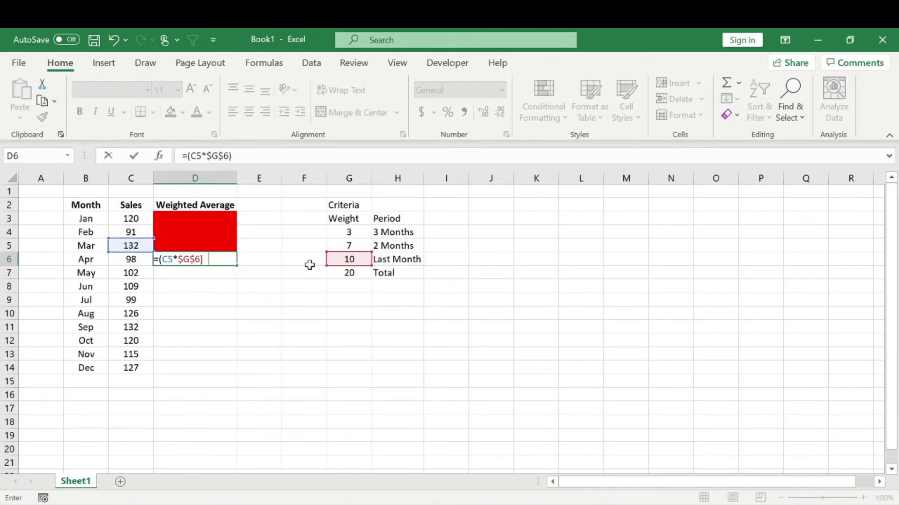
left_click(127, 231)
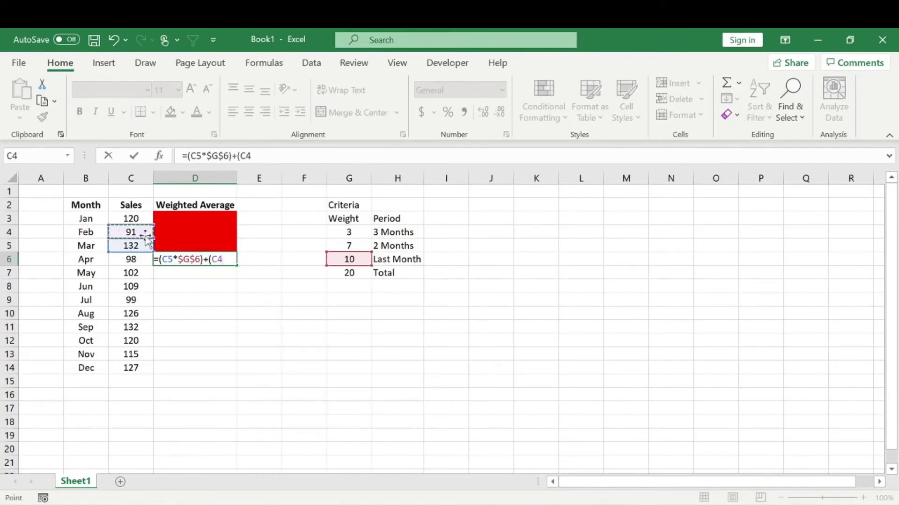
type("*")
left_click(347, 243)
type(")")
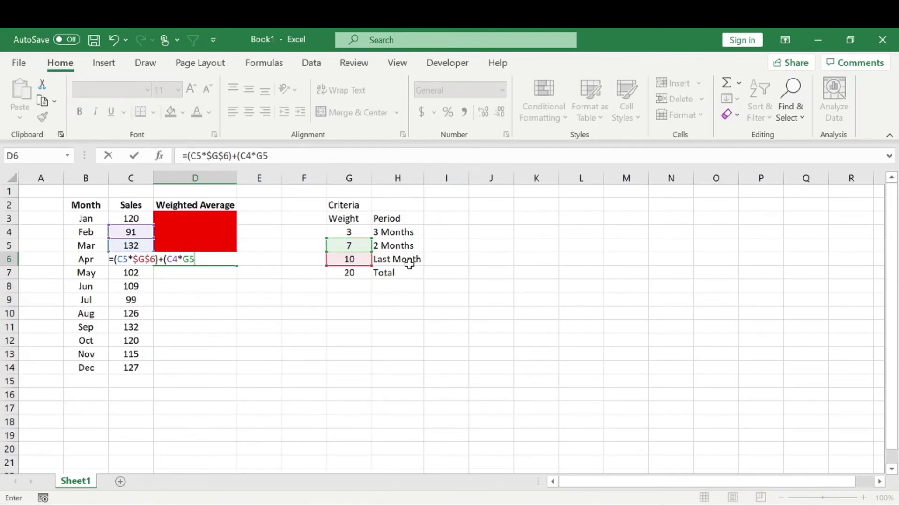
key("F4")
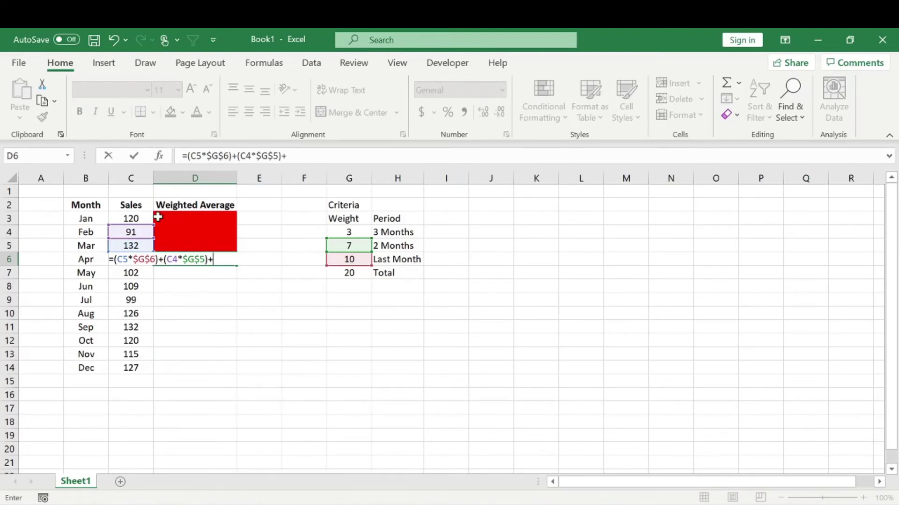
Add the January term (C3*$G$4) to the April formula.
left_click(128, 218)
type("*")
left_click(357, 231)
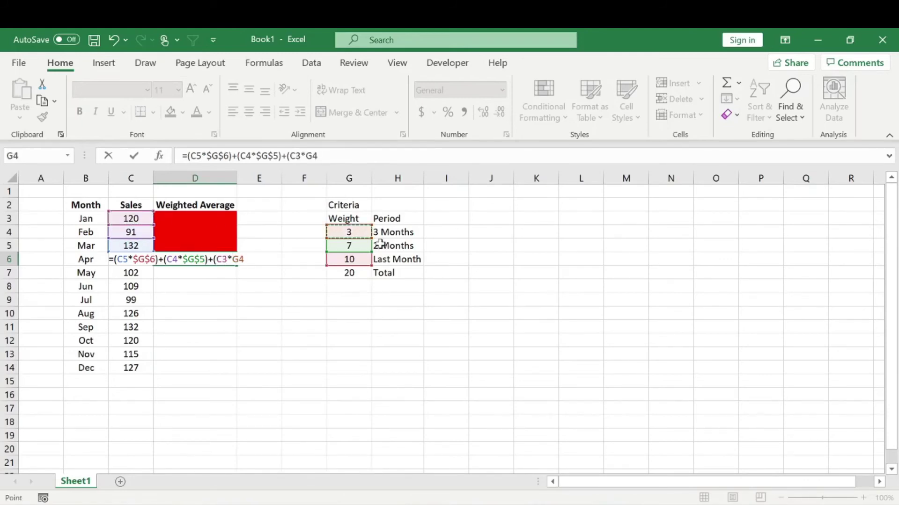
key("F4")
type(")")
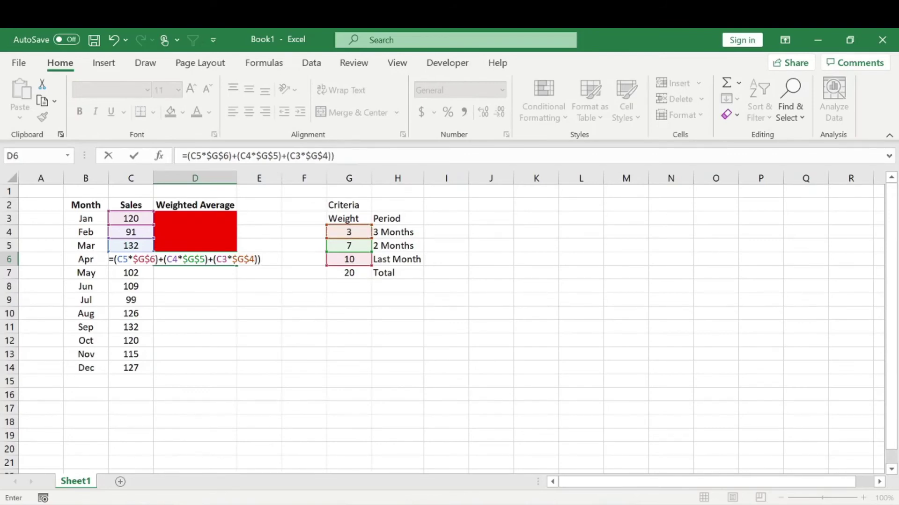
left_click(185, 155)
Bracket the weighted sum in D6 and divide it by G7, giving 115.85.
type("(")
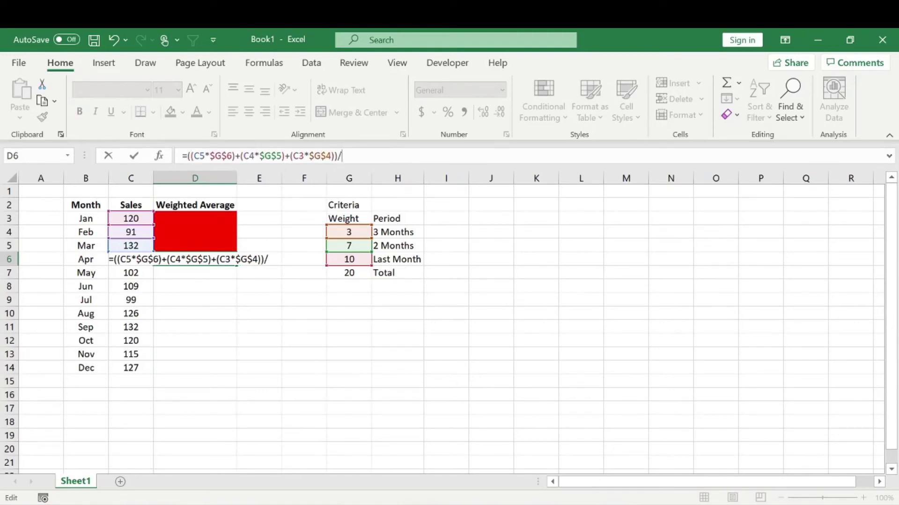
left_click(349, 271)
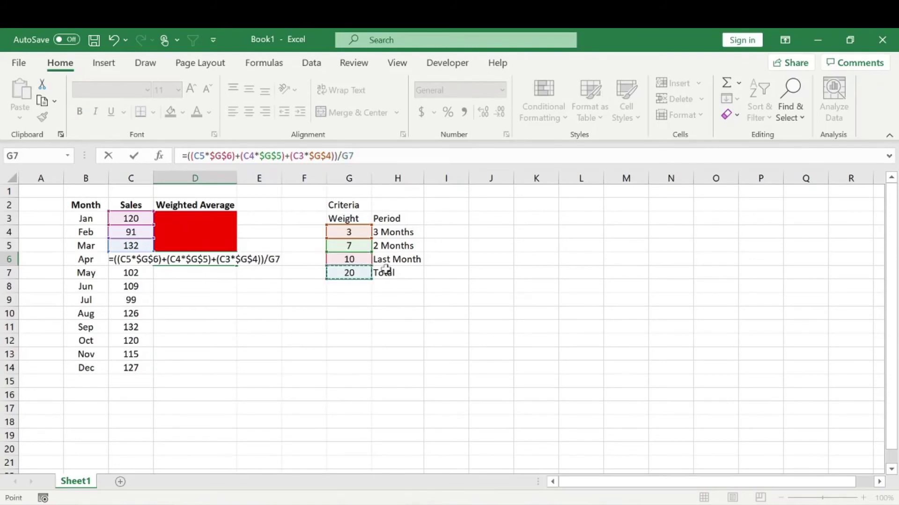
key("ctrl+Return")
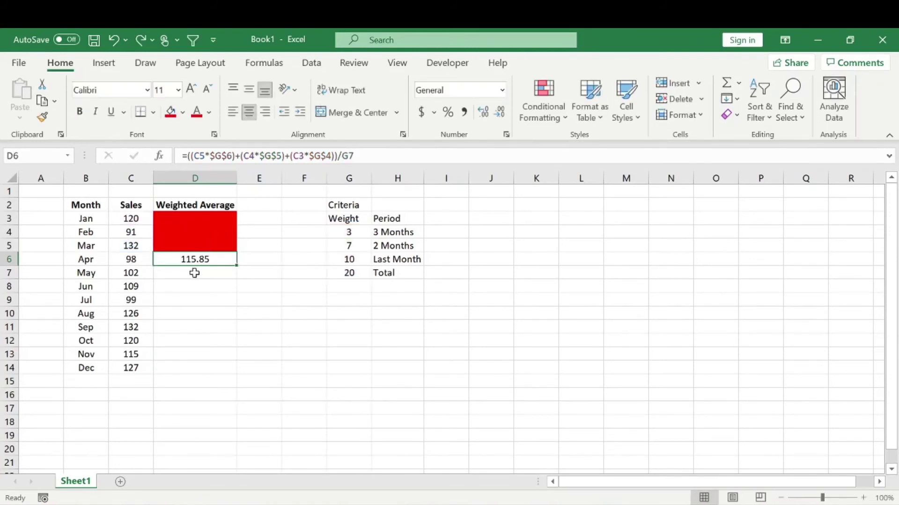
left_click(350, 155)
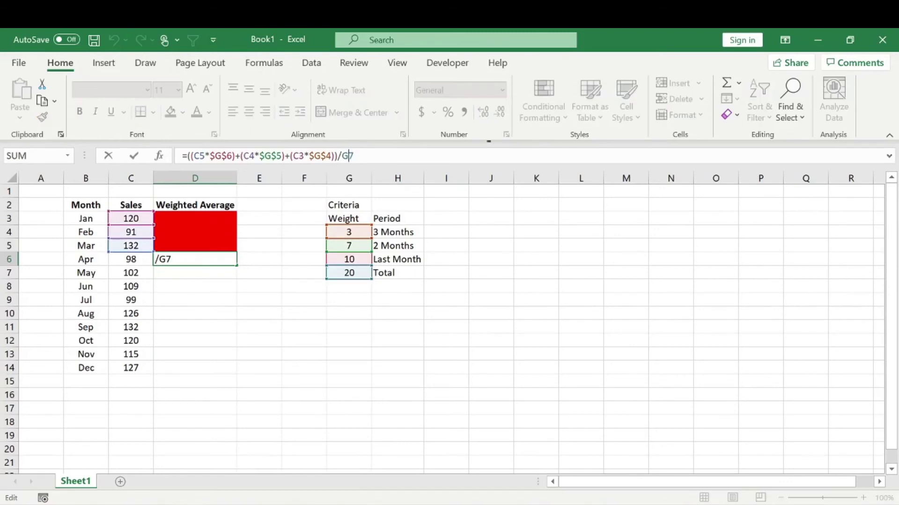
Lock the divisor as $G$7 and fill the April formula down to D14 for December.
key("F4")
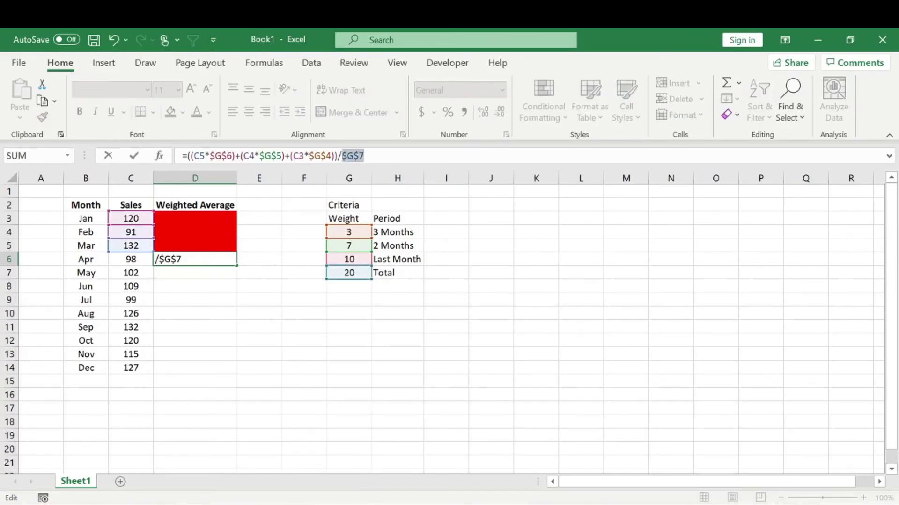
key("Return")
left_click(227, 258)
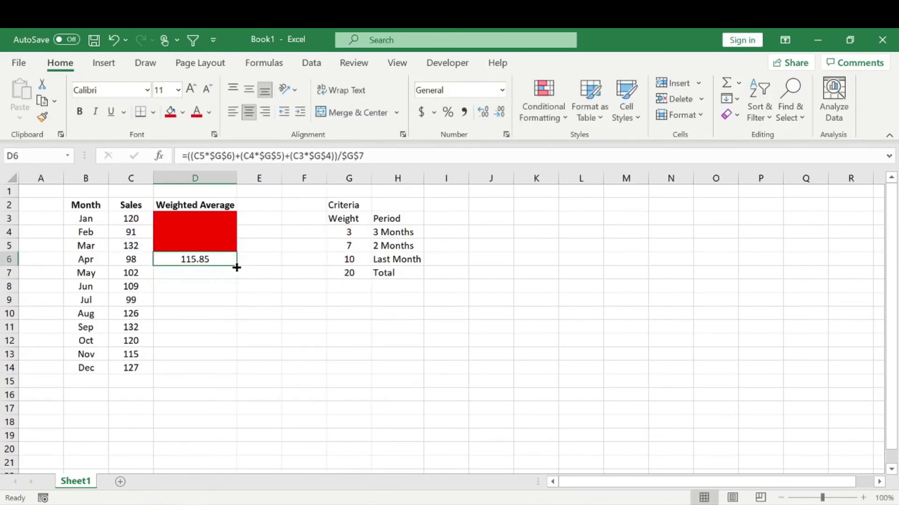
double_click(237, 267)
left_click(269, 328)
left_click(217, 266)
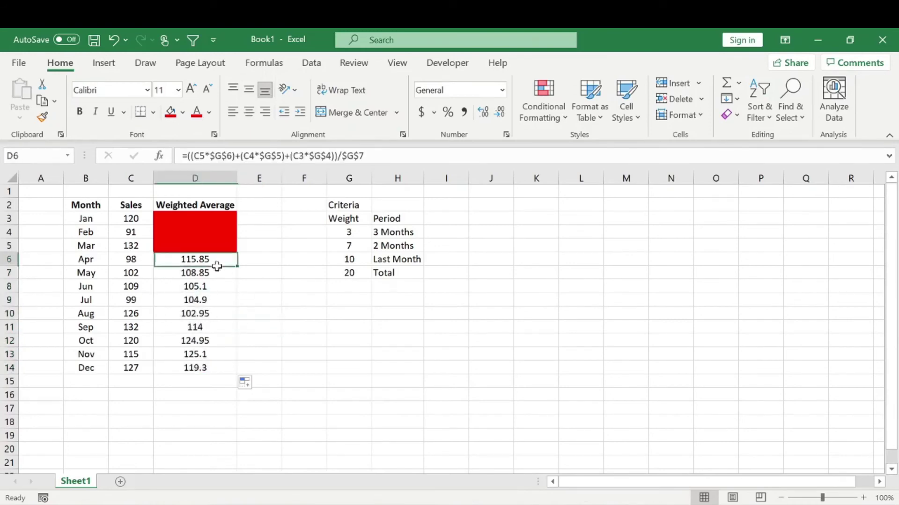
left_click_drag(216, 265, 197, 369)
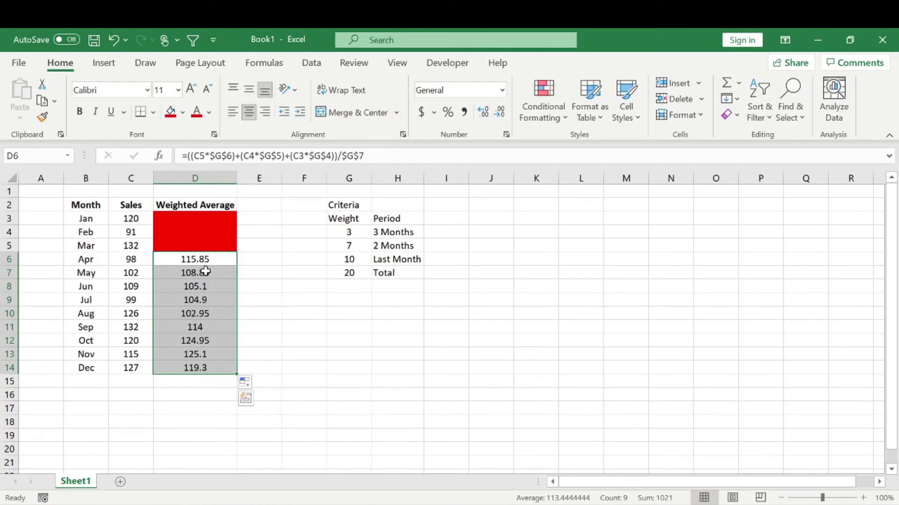
left_click(309, 288)
left_click_drag(187, 261, 182, 370)
left_click(102, 62)
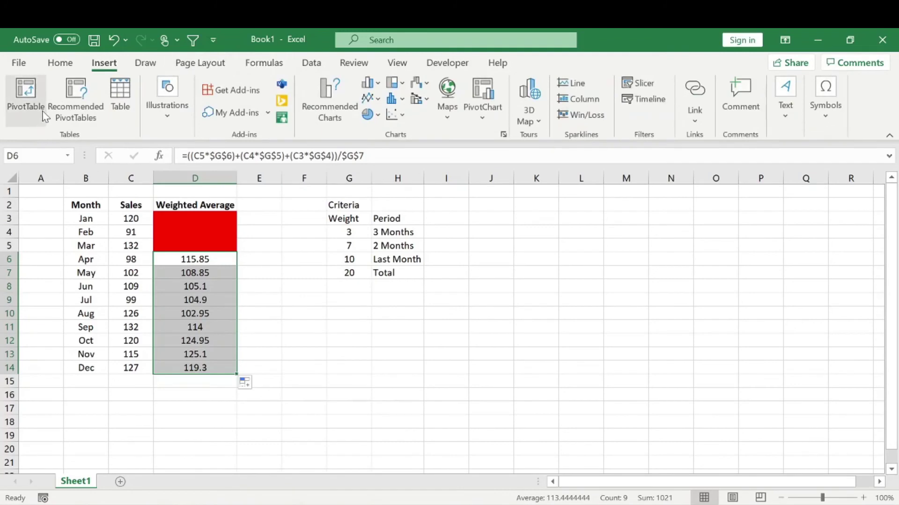
left_click(329, 106)
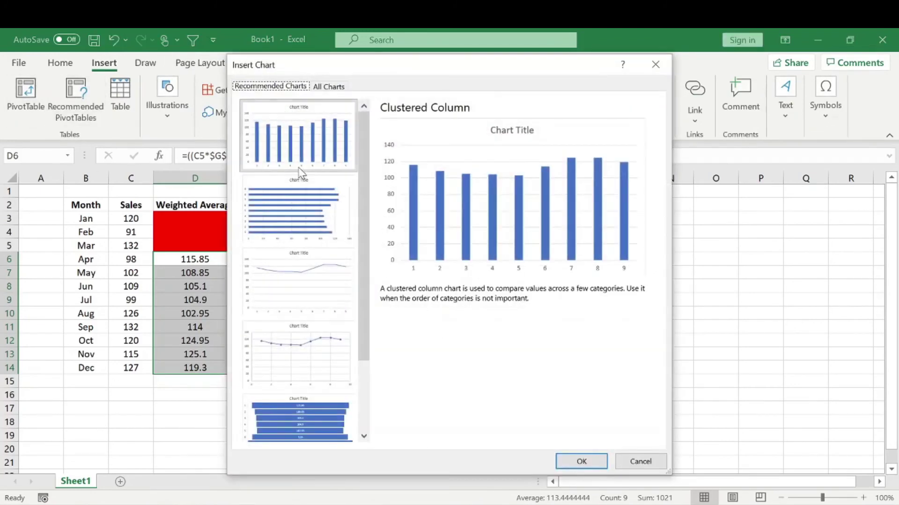
left_click(315, 276)
left_click(580, 462)
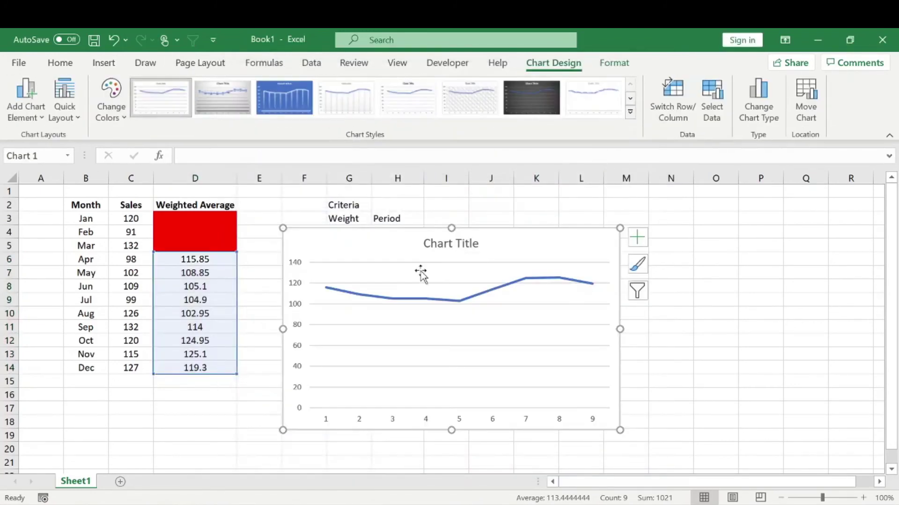
left_click_drag(619, 228, 640, 213)
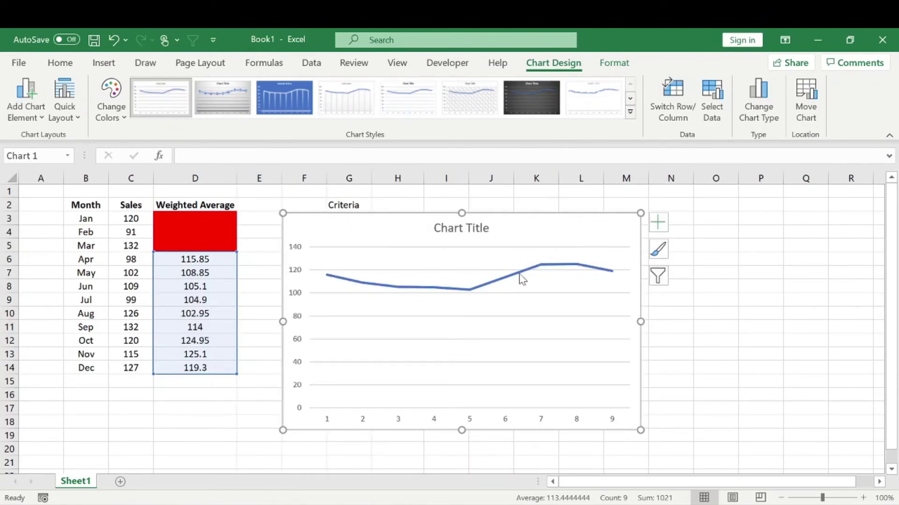
key("Delete")
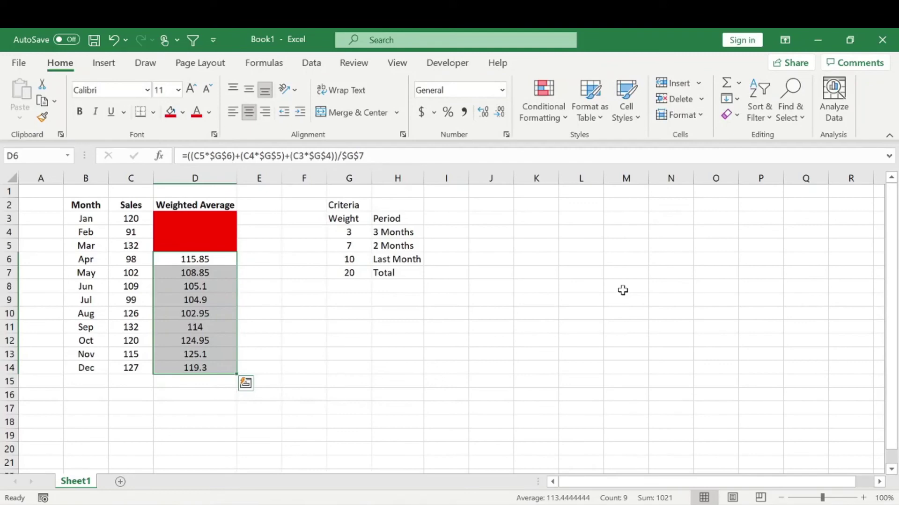
left_click(357, 373)
left_click_drag(204, 259, 203, 367)
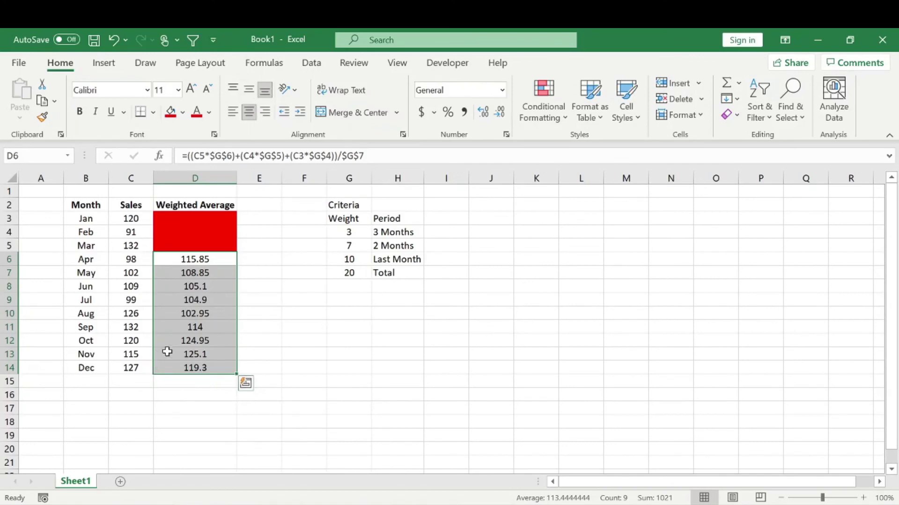
left_click_drag(176, 260, 165, 285)
left_click_drag(136, 368, 162, 370)
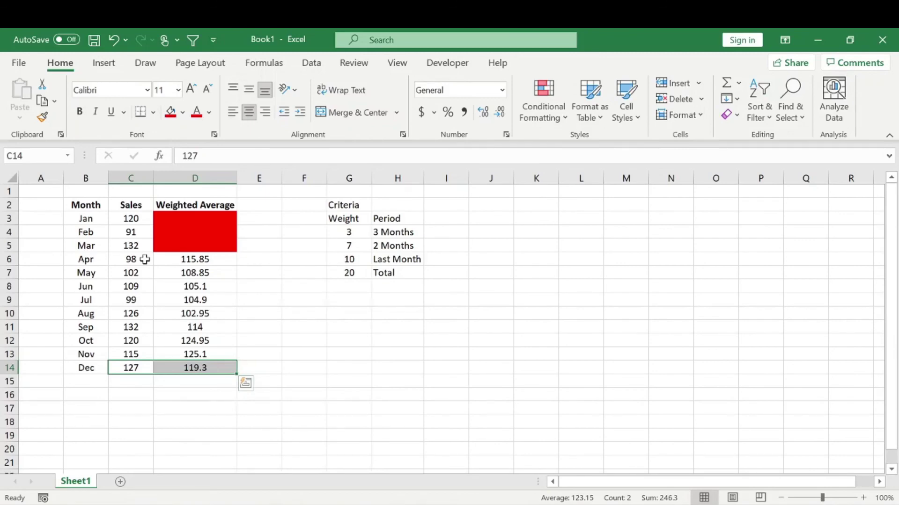
left_click(284, 291)
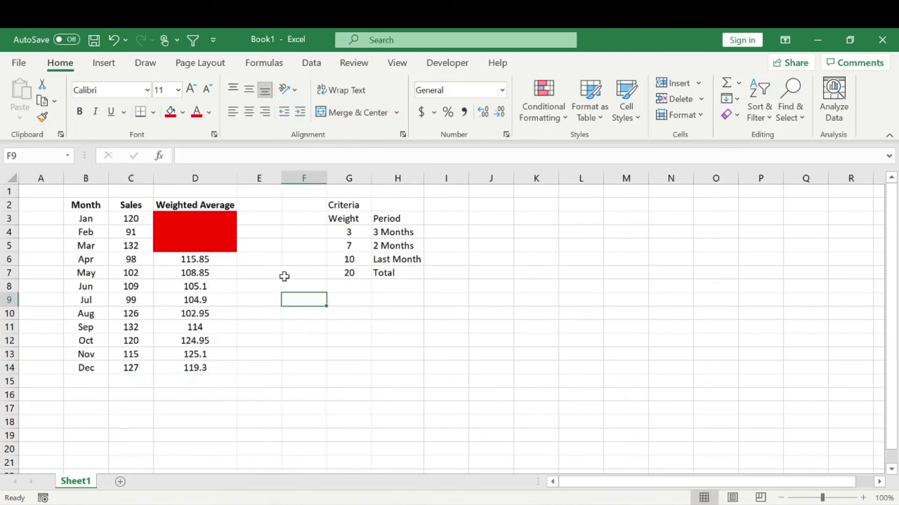
left_click_drag(60, 192, 456, 395)
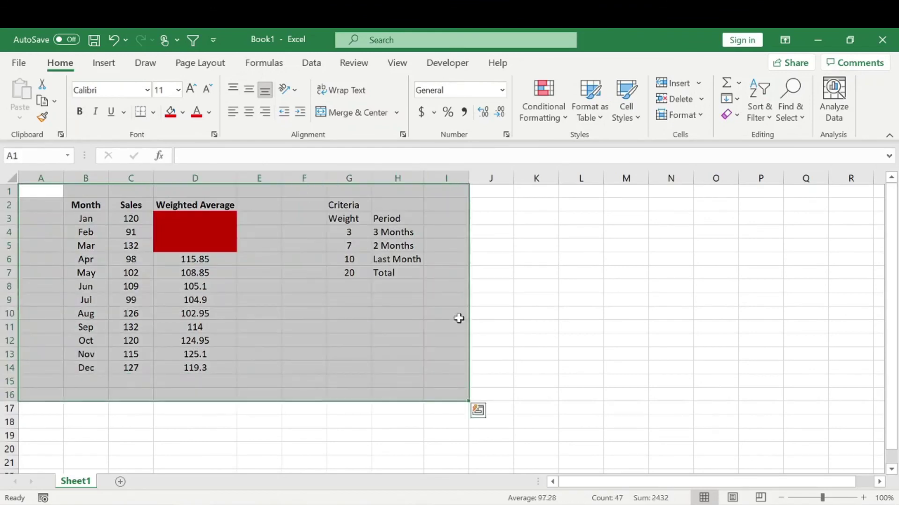
left_click(351, 273)
left_click(357, 205)
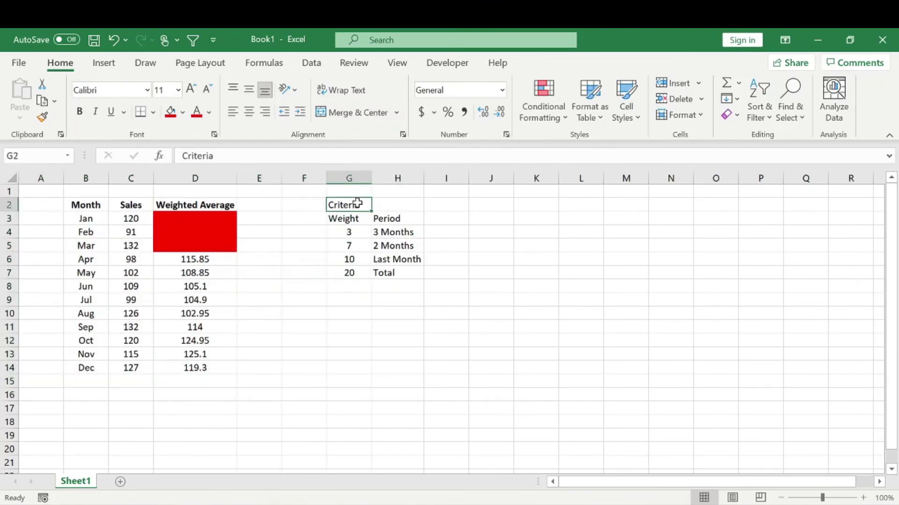
left_click(352, 274)
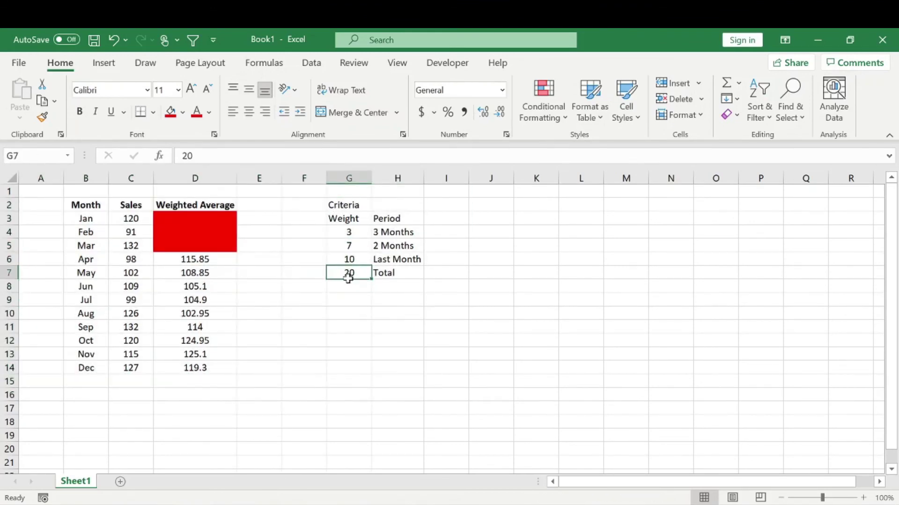
left_click(374, 310)
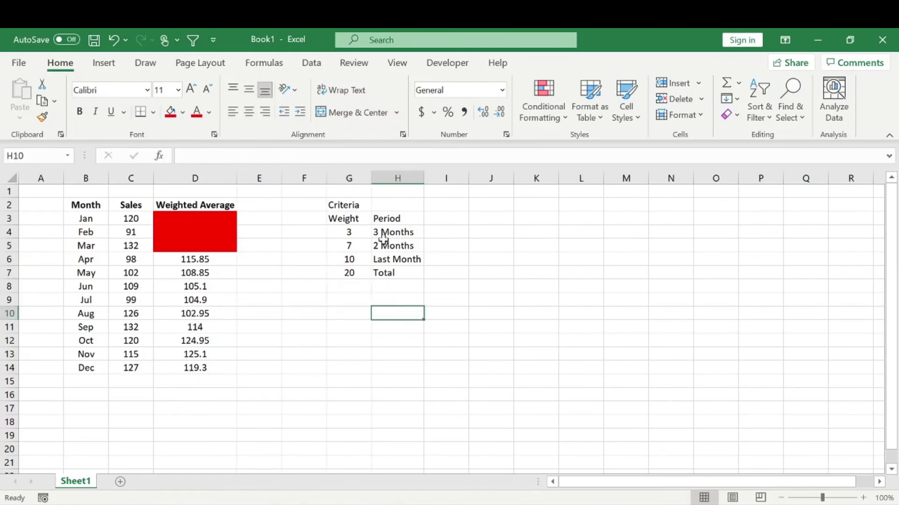
left_click_drag(381, 234, 381, 260)
left_click(217, 259)
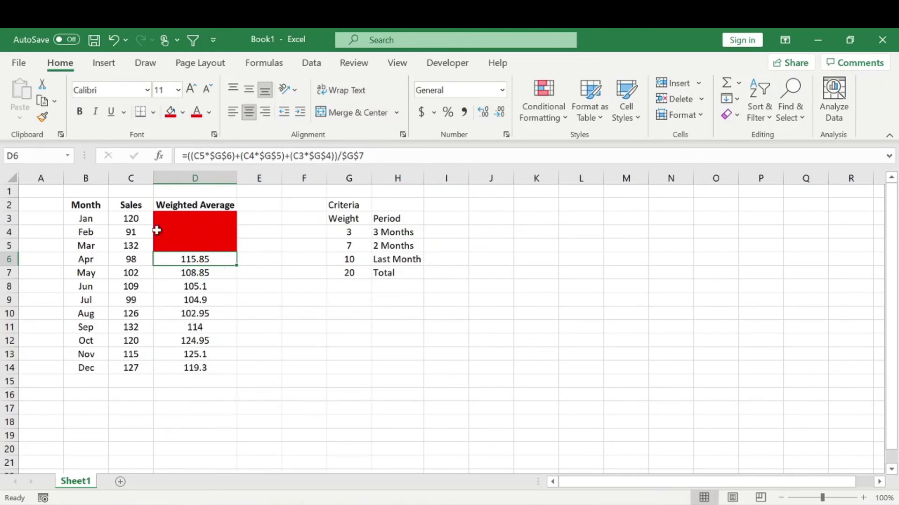
left_click(265, 246)
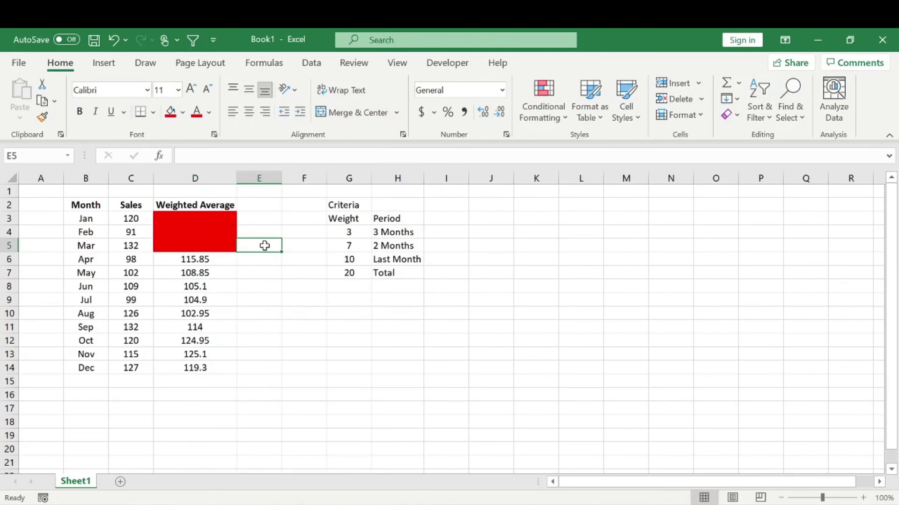